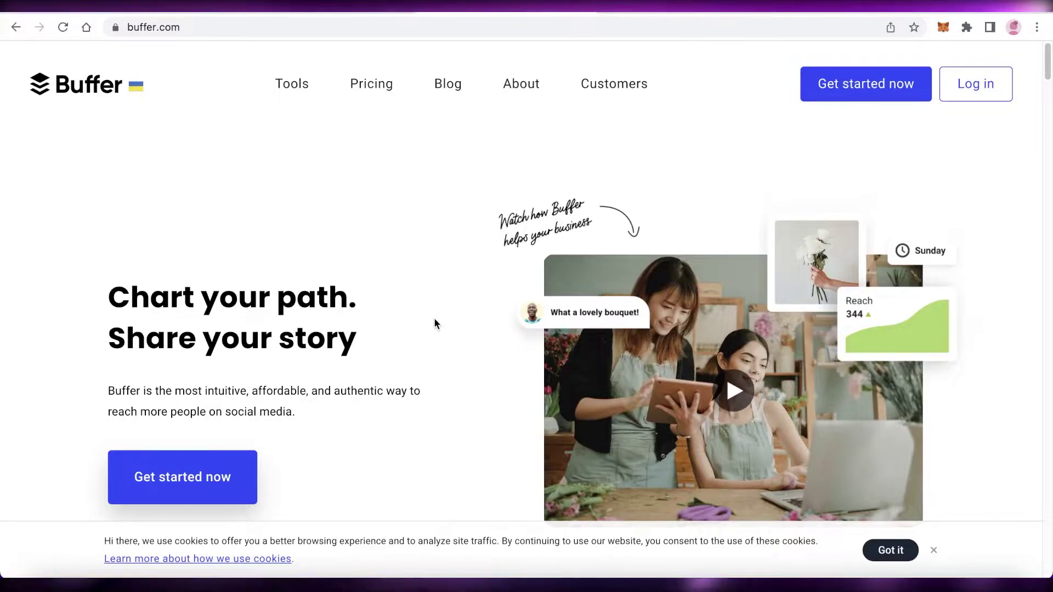
# Scroll through the Buffer homepage to review what it offers.
pyautogui.scroll(-7, 434, 324)
pyautogui.scroll(6, 439, 329)
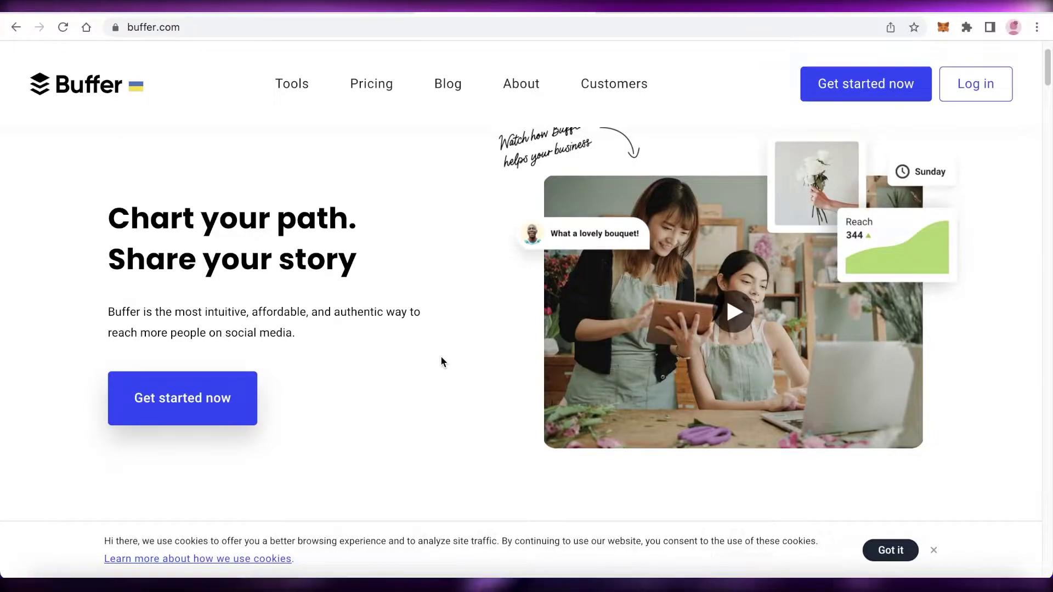
pyautogui.scroll(-1, 436, 367)
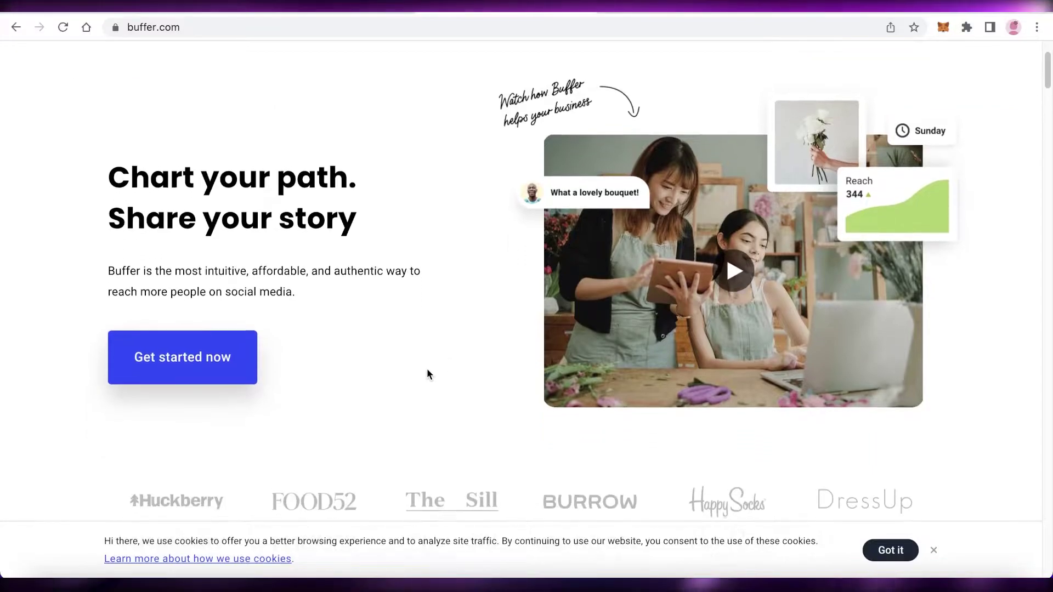
pyautogui.scroll(-3, 422, 378)
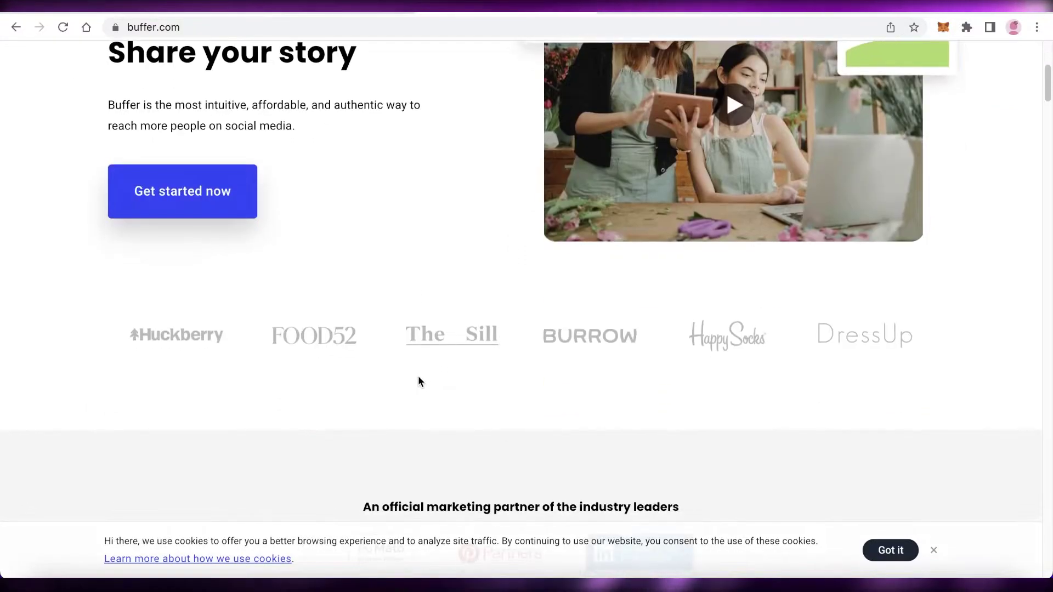
pyautogui.scroll(-5, 420, 380)
pyautogui.scroll(-7, 419, 381)
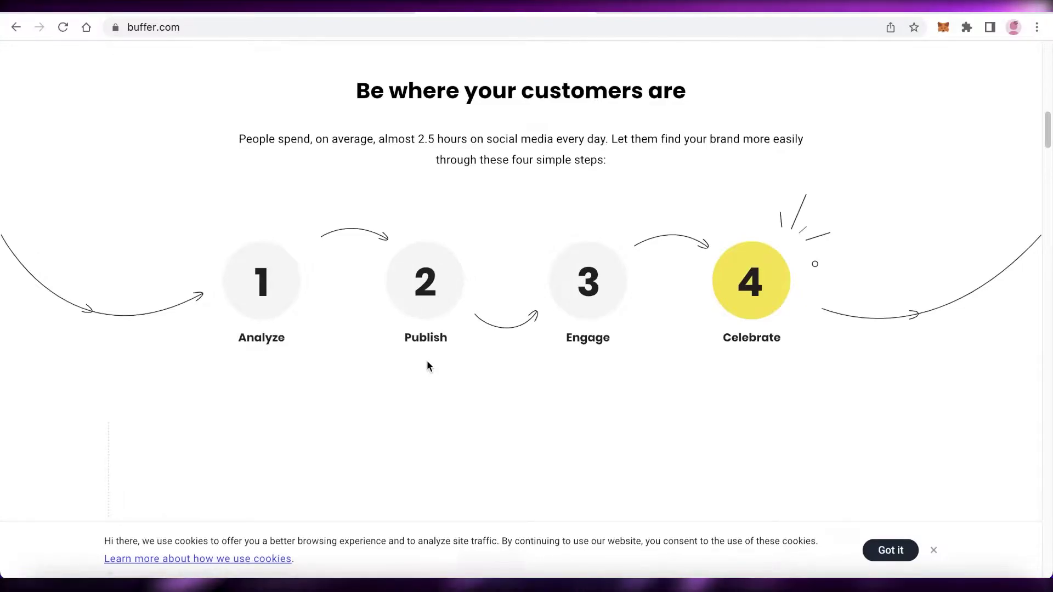
pyautogui.scroll(-7, 428, 364)
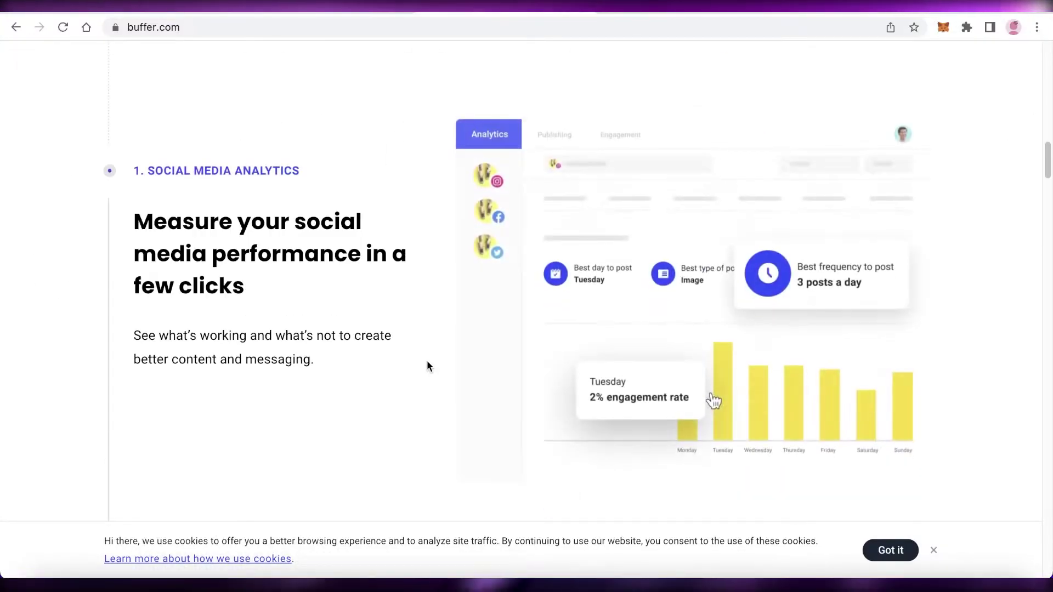
pyautogui.scroll(-7, 428, 365)
pyautogui.scroll(-4, 429, 365)
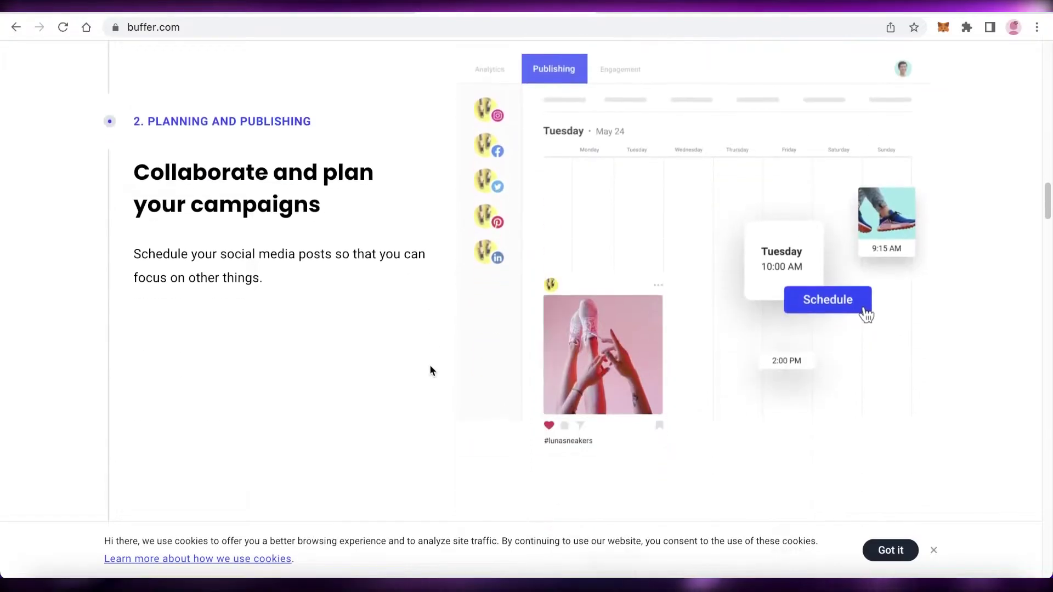
pyautogui.scroll(-10, 429, 370)
pyautogui.scroll(16, 422, 387)
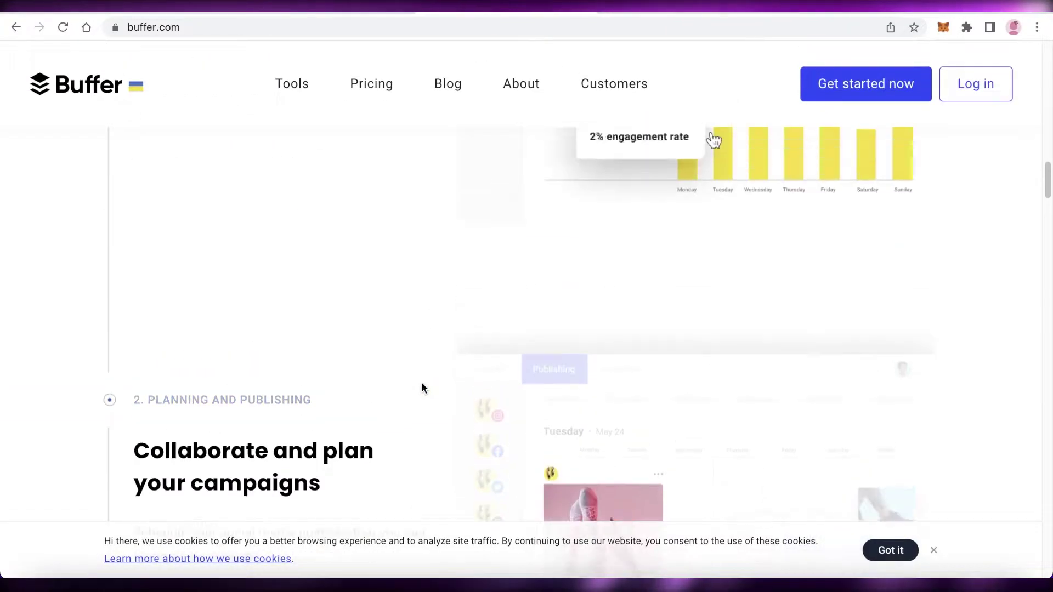
pyautogui.scroll(12, 421, 382)
pyautogui.scroll(15, 422, 387)
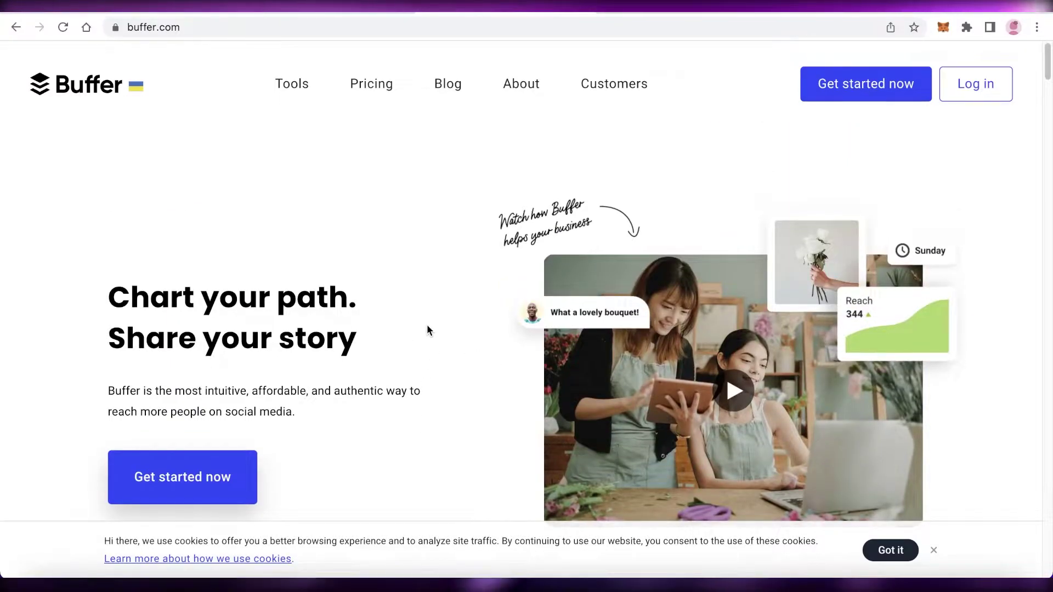
pyautogui.scroll(-2, 427, 328)
pyautogui.scroll(2, 428, 327)
pyautogui.scroll(-12, 428, 327)
pyautogui.scroll(12, 427, 328)
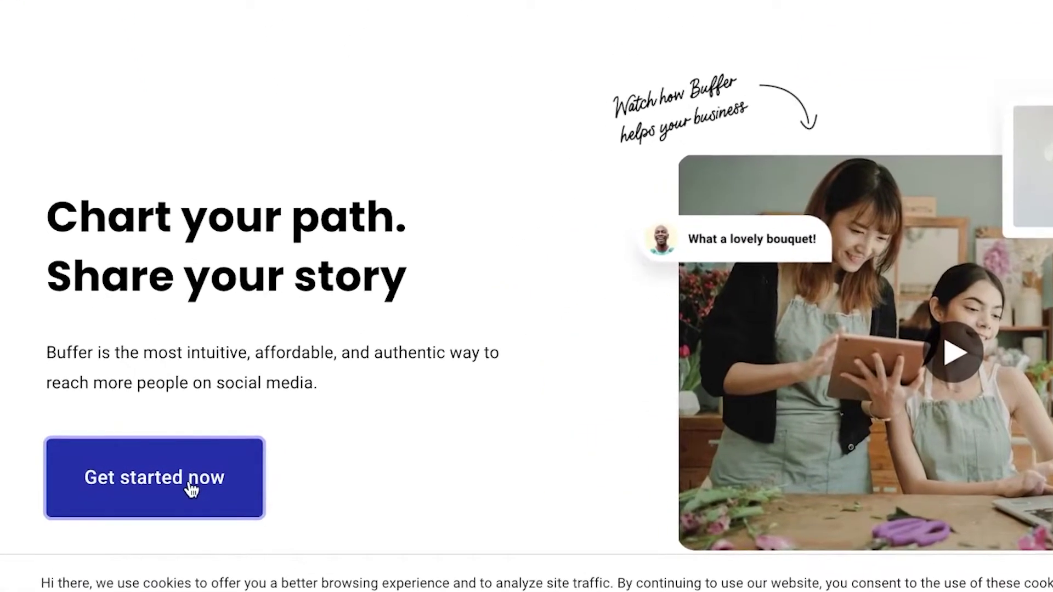
# Sign up for Buffer with the saved e-mail, a password and the reCAPTCHA check.
pyautogui.click(190, 488)
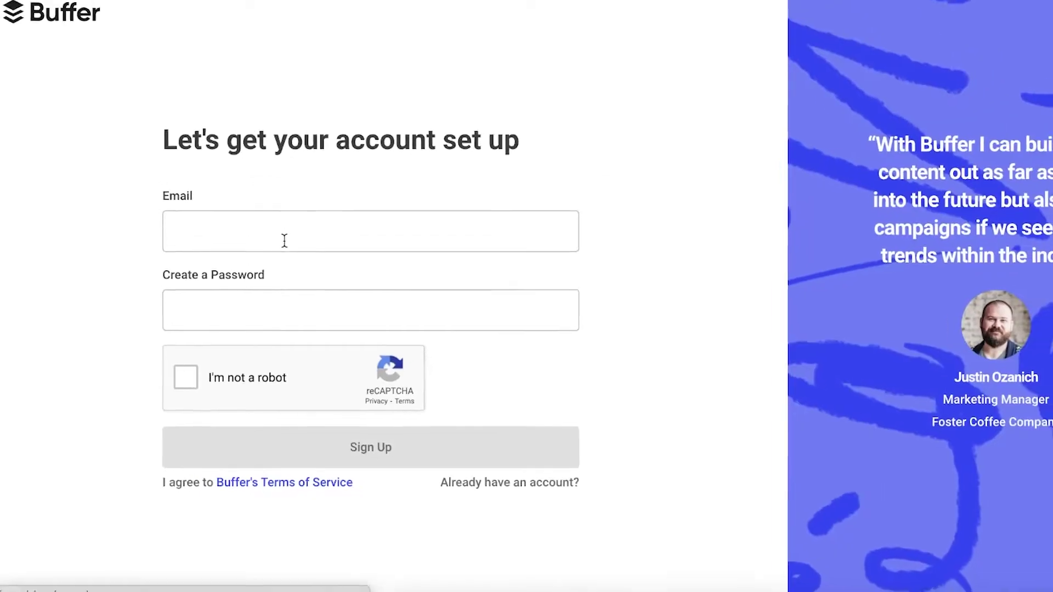
pyautogui.click(278, 269)
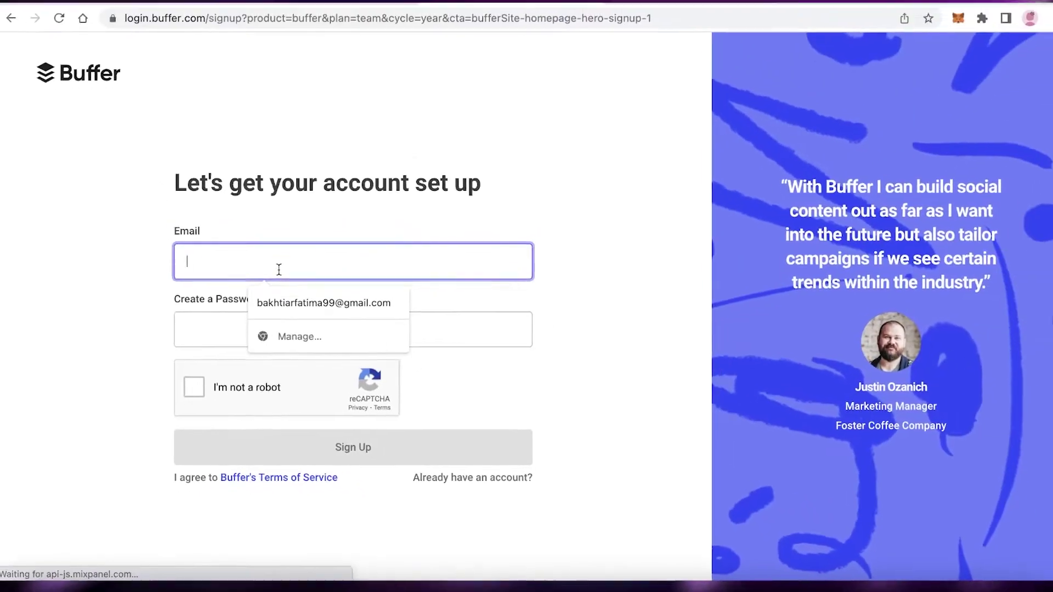
pyautogui.click(278, 301)
pyautogui.click(281, 330)
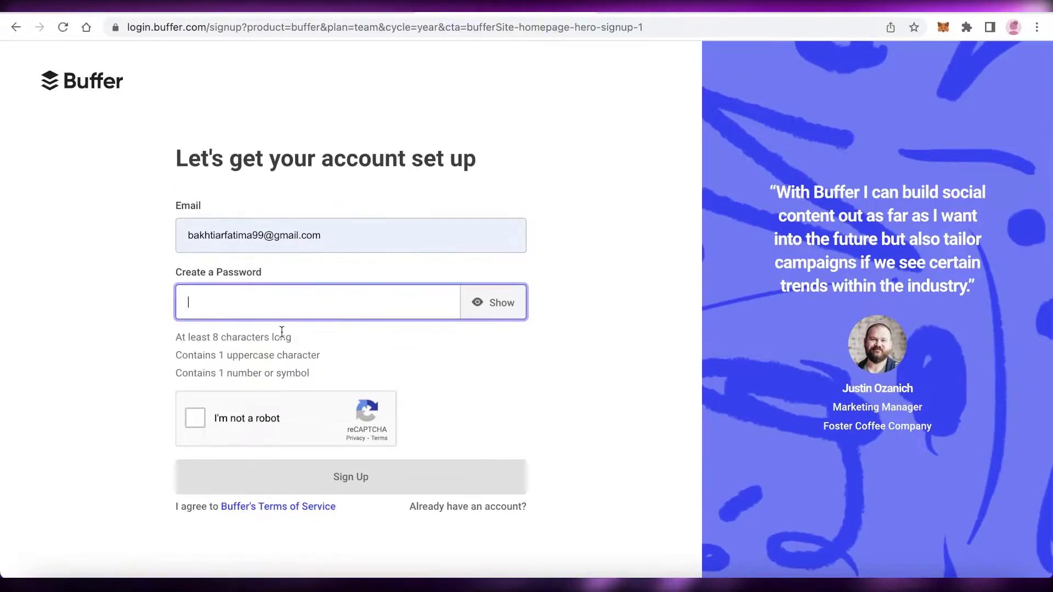
pyautogui.write('••••••')
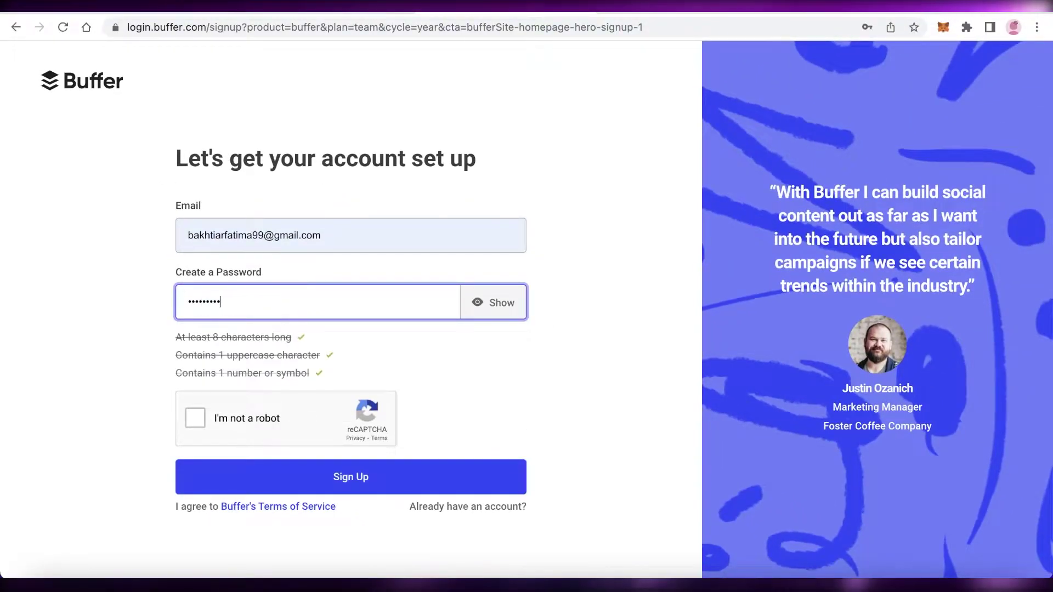
pyautogui.click(255, 420)
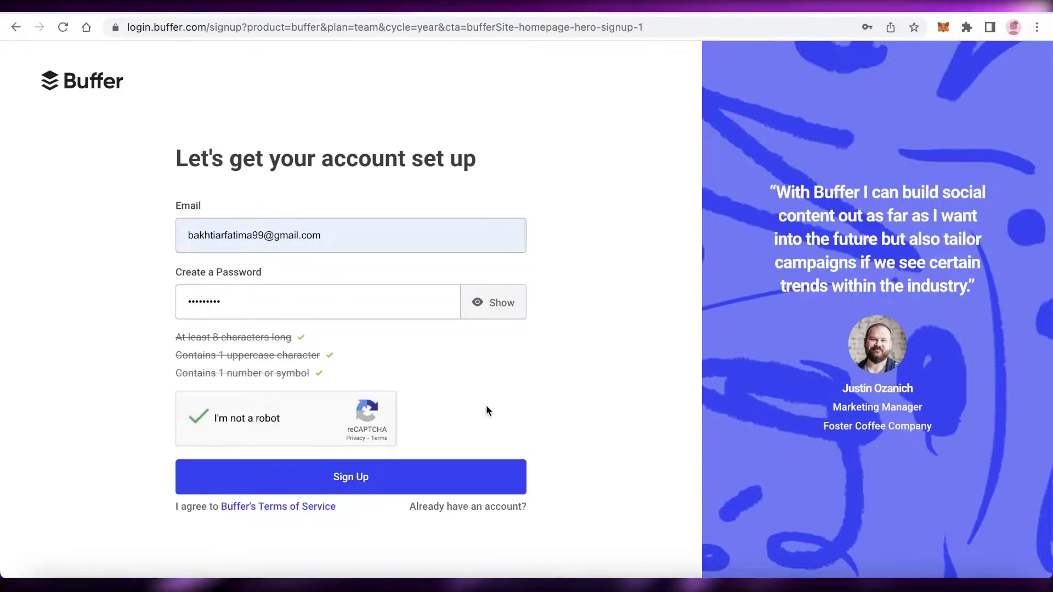
pyautogui.click(437, 475)
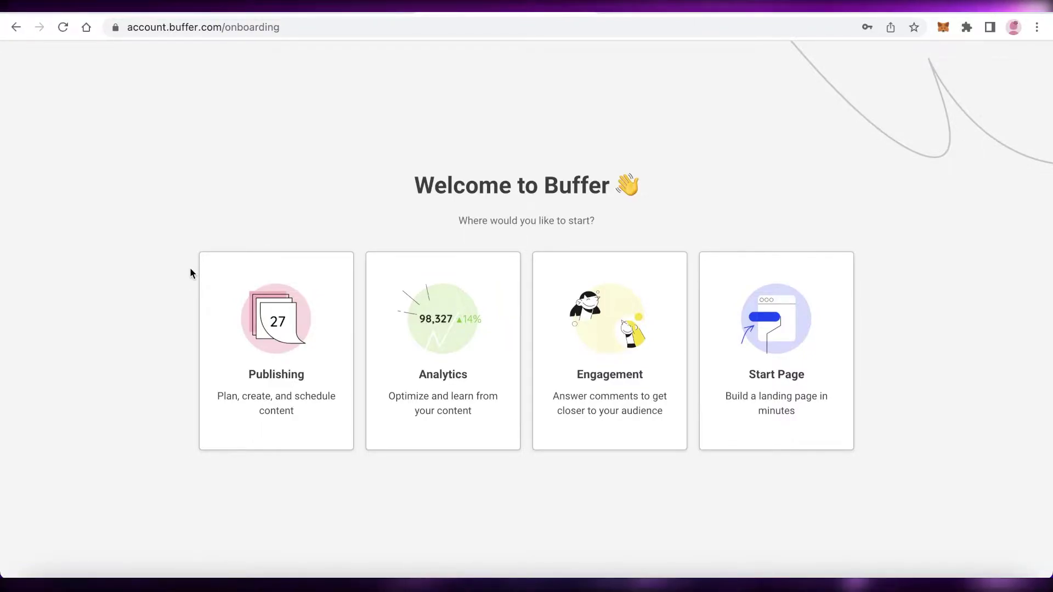
# Start with Publishing and add the Facebook page 'The Best Tips to Lose Weight' as a channel.
pyautogui.click(285, 290)
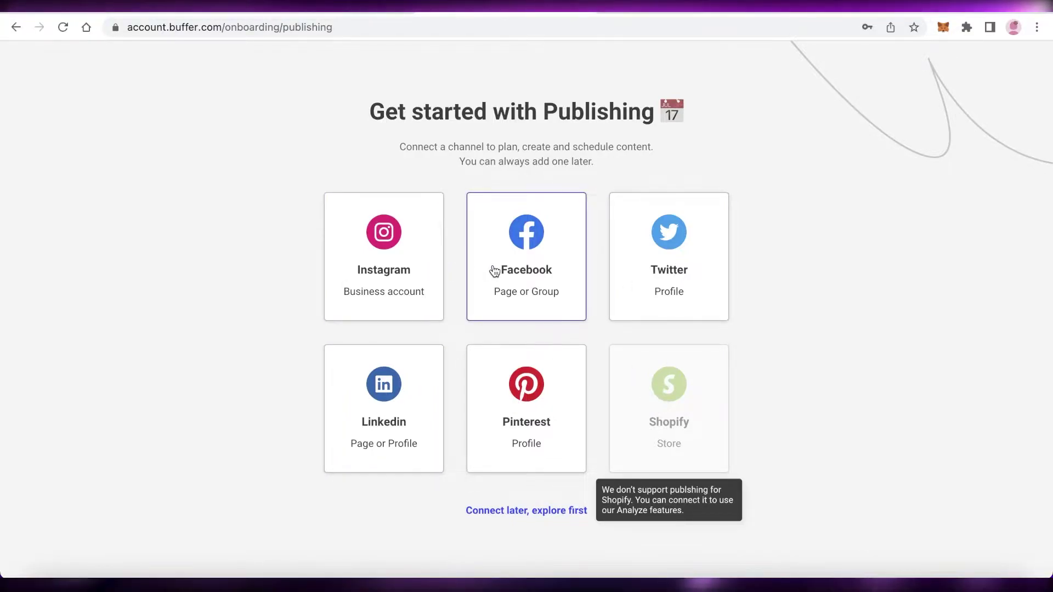
pyautogui.click(529, 246)
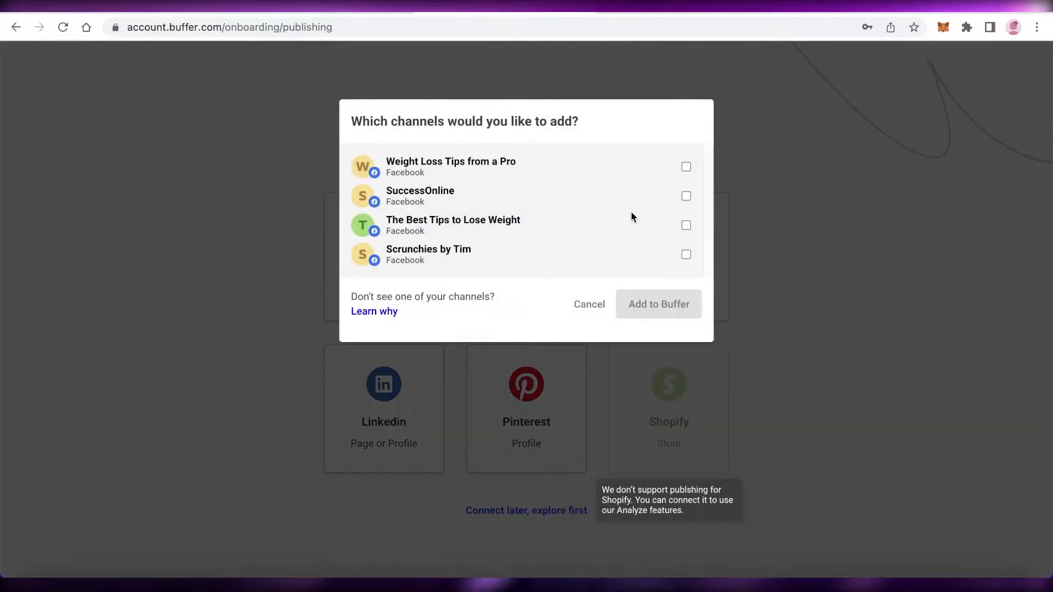
pyautogui.click(684, 229)
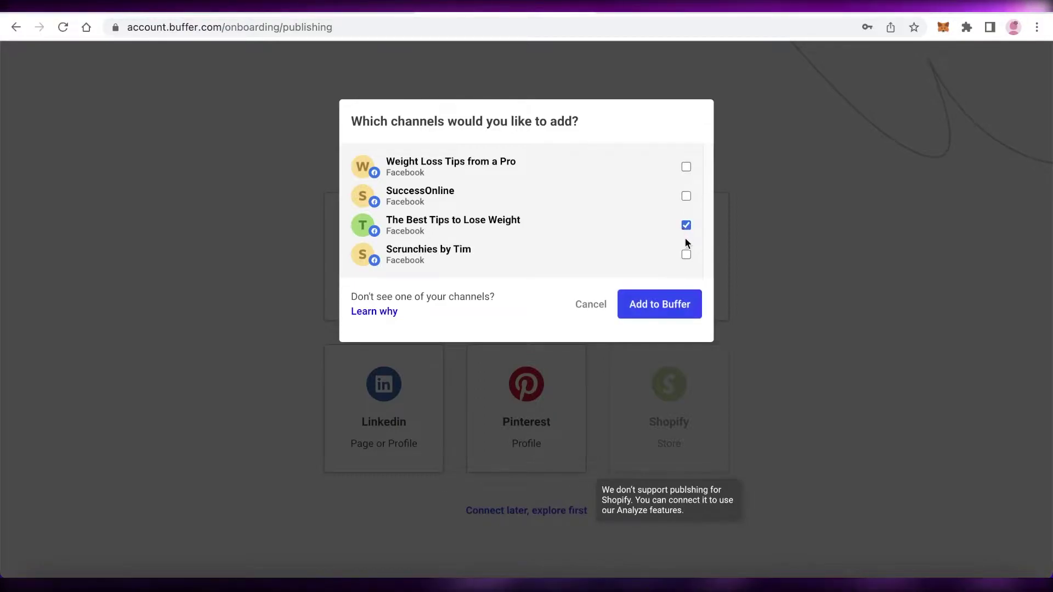
pyautogui.click(669, 301)
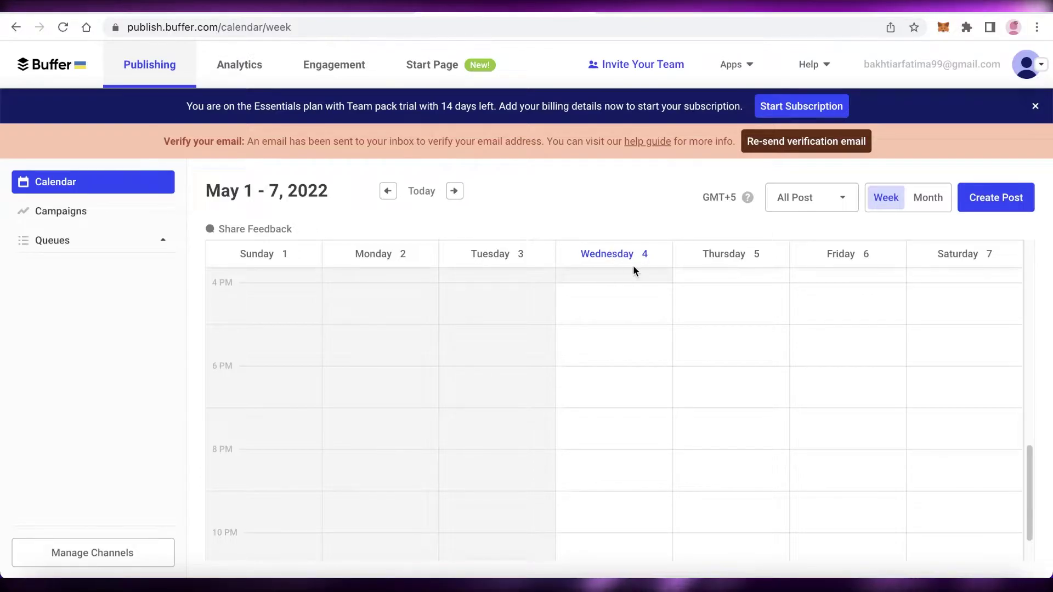
pyautogui.scroll(3, 556, 308)
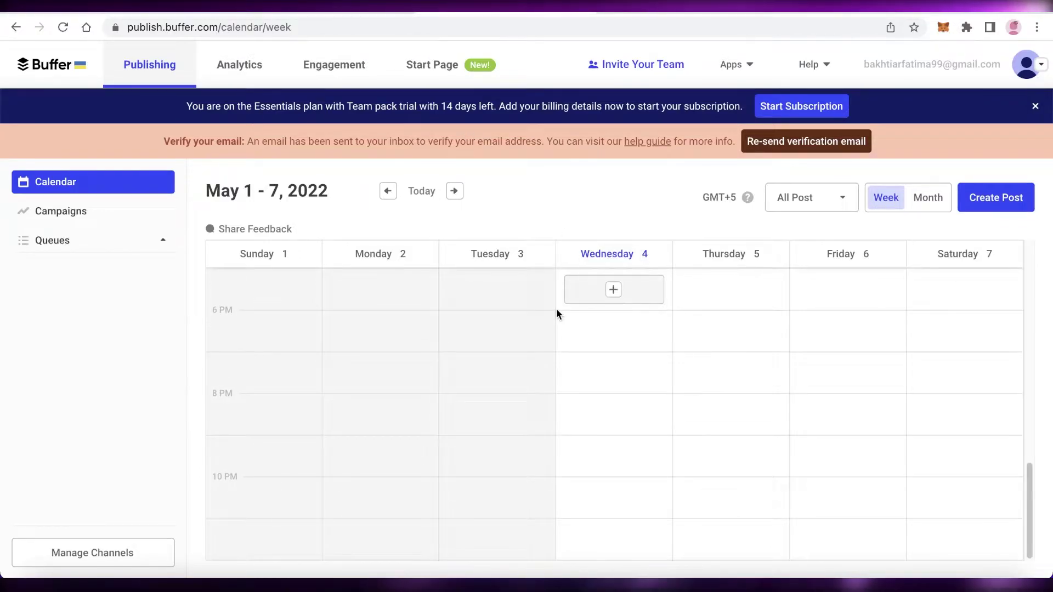
pyautogui.click(1026, 64)
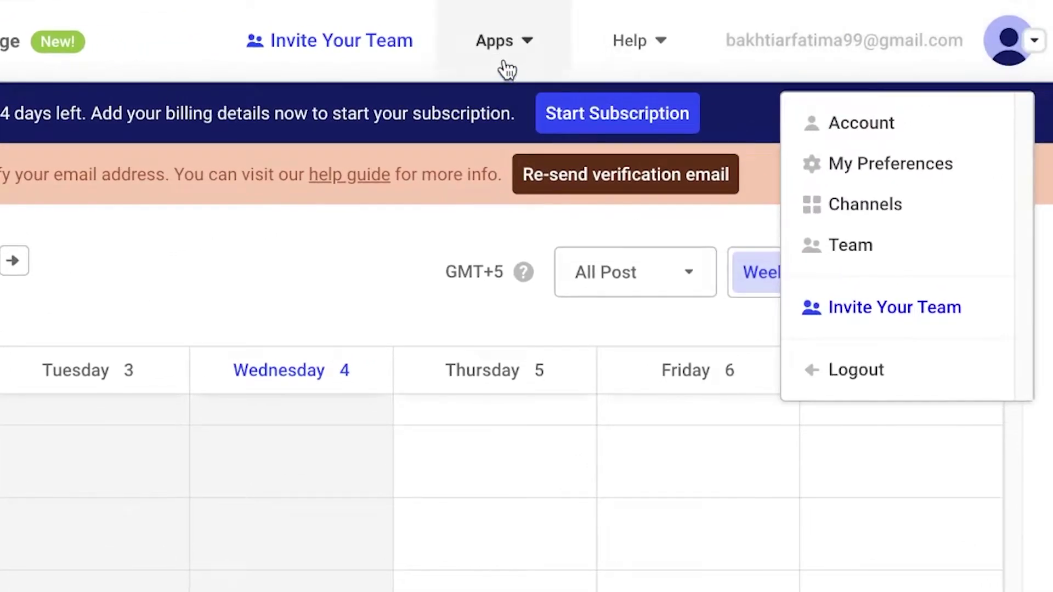
pyautogui.click(507, 55)
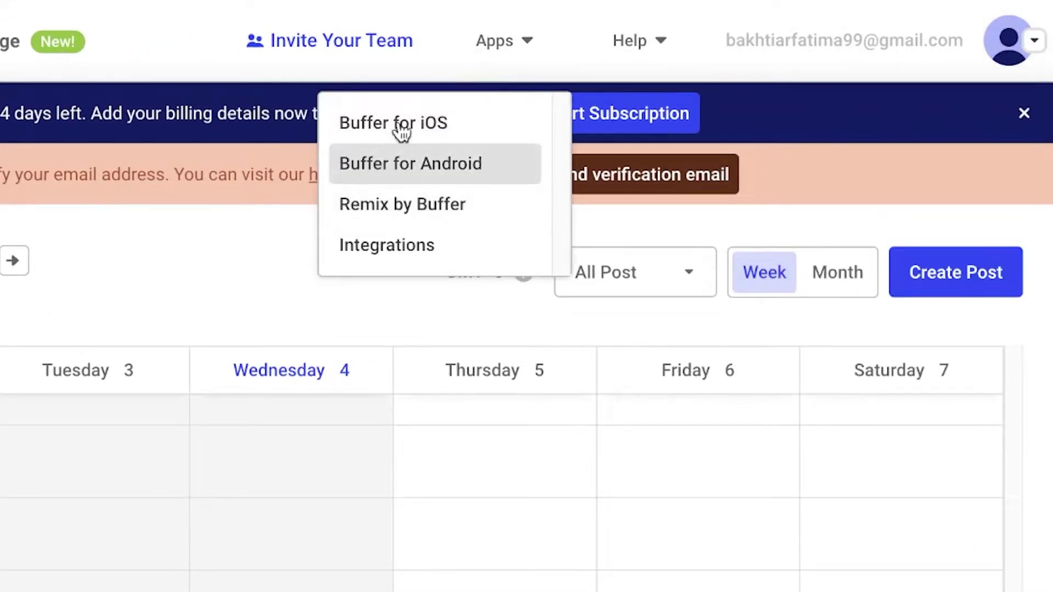
pyautogui.click(435, 238)
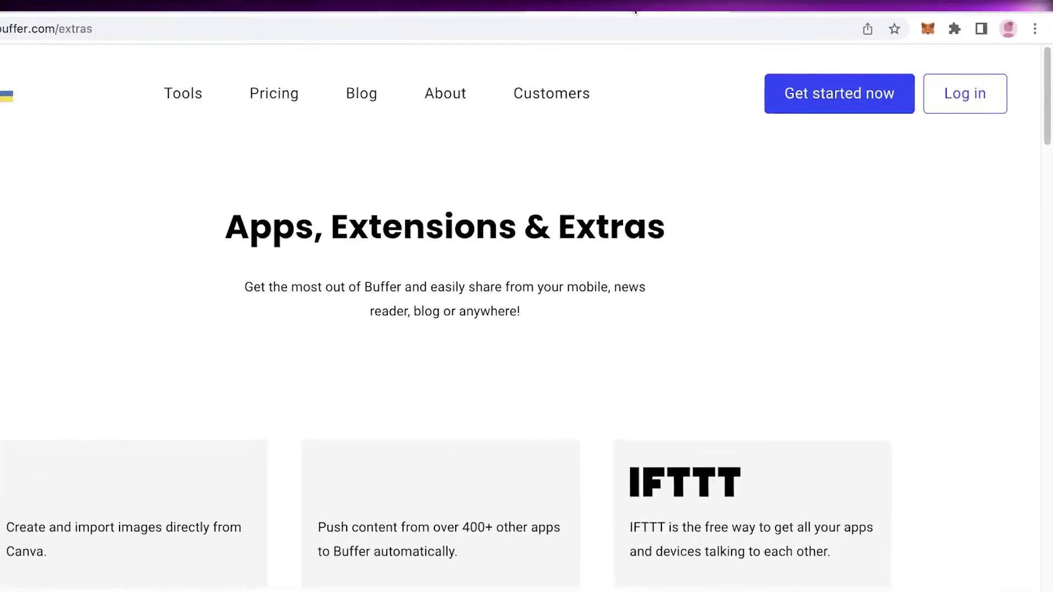
pyautogui.scroll(-5, 675, 199)
pyautogui.scroll(5, 675, 205)
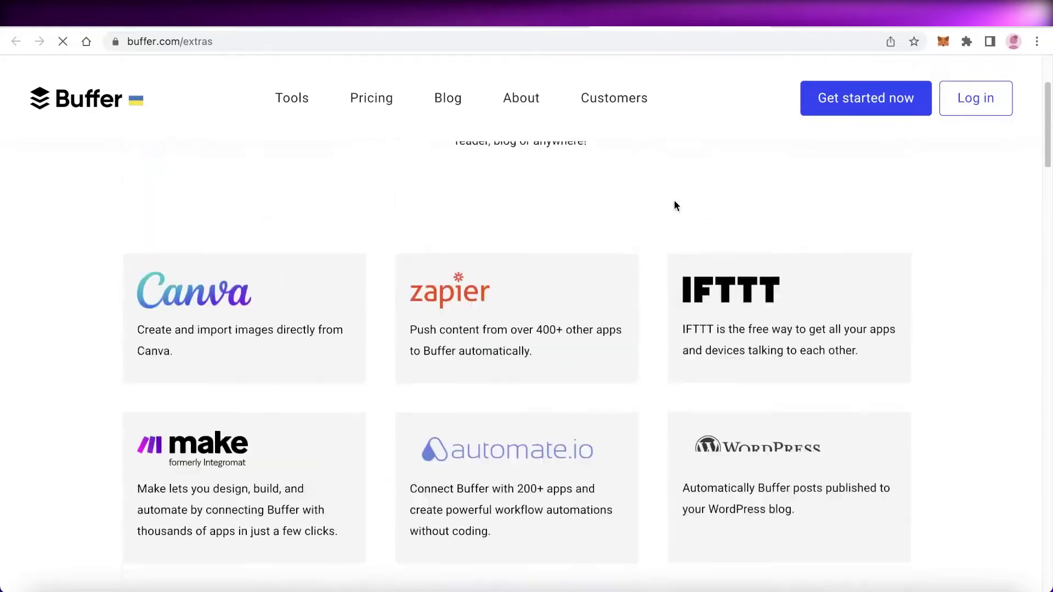
pyautogui.scroll(-3, 741, 385)
pyautogui.scroll(-3, 373, 317)
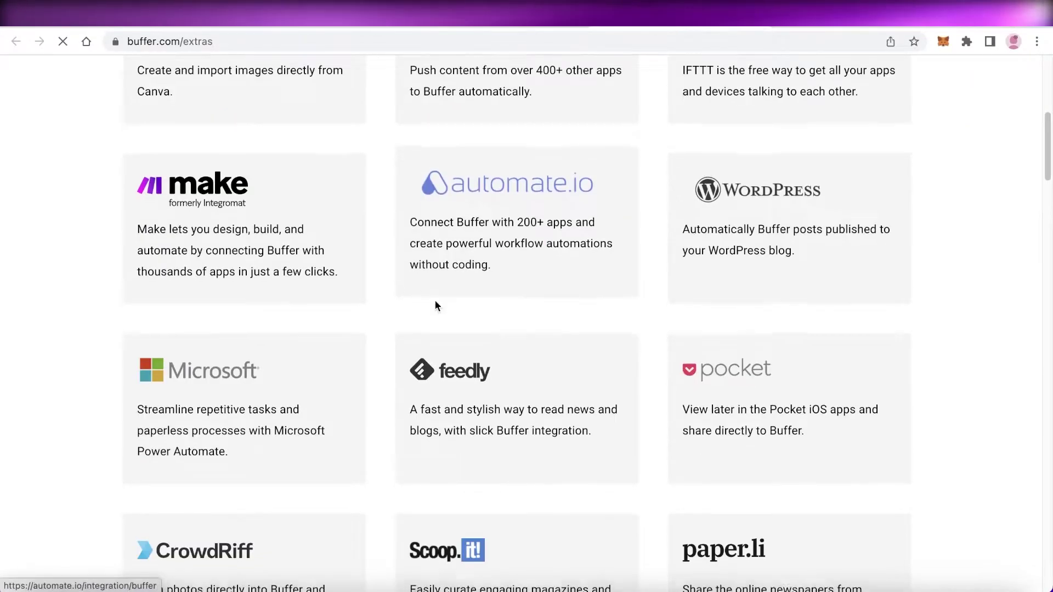
pyautogui.scroll(-4, 315, 357)
pyautogui.scroll(-5, 712, 357)
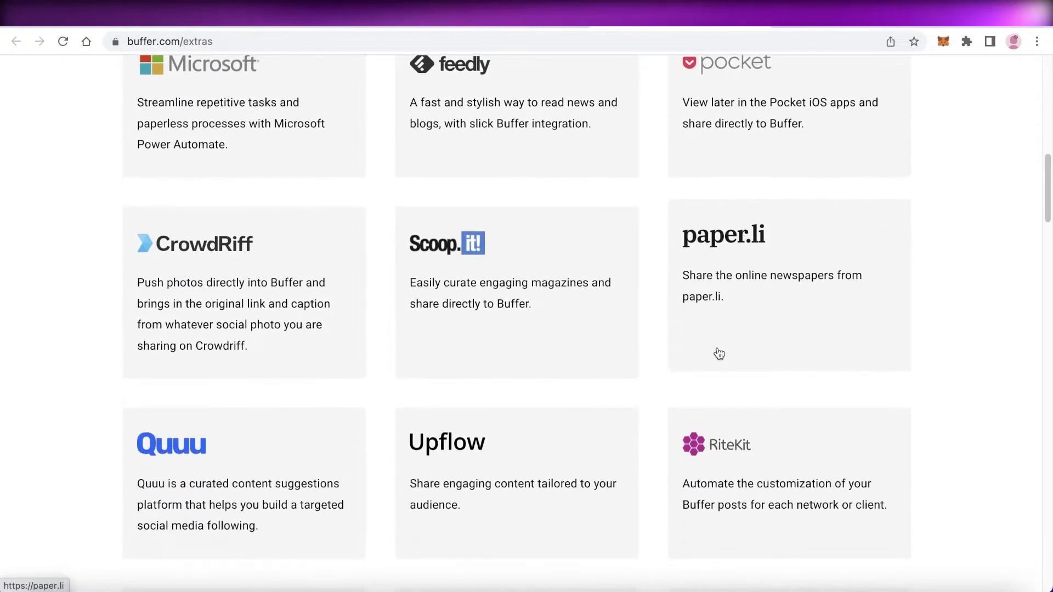
pyautogui.scroll(-4, 557, 131)
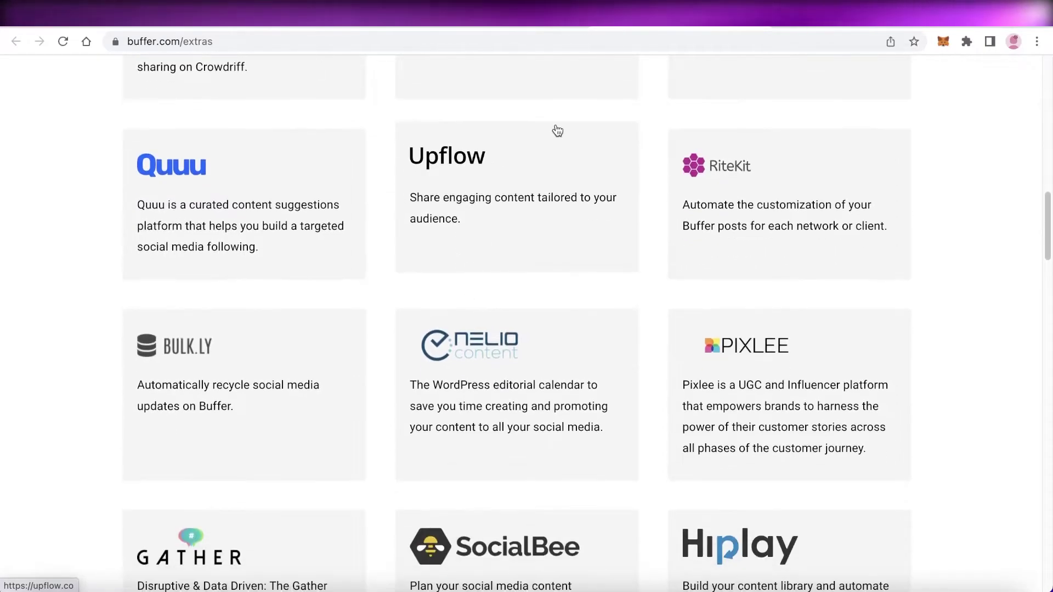
pyautogui.scroll(10, 555, 122)
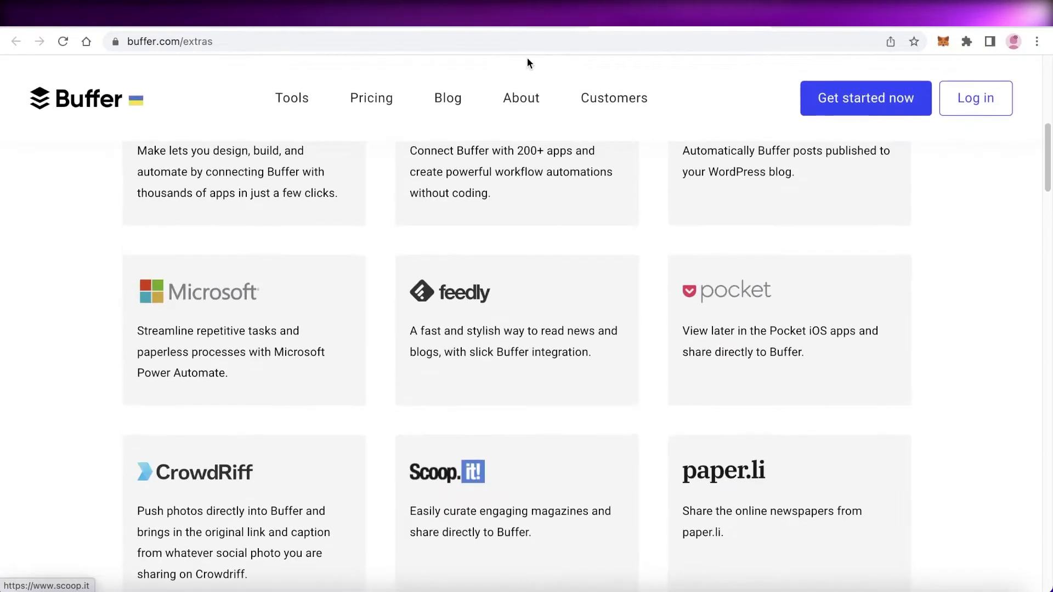
pyautogui.click(518, 29)
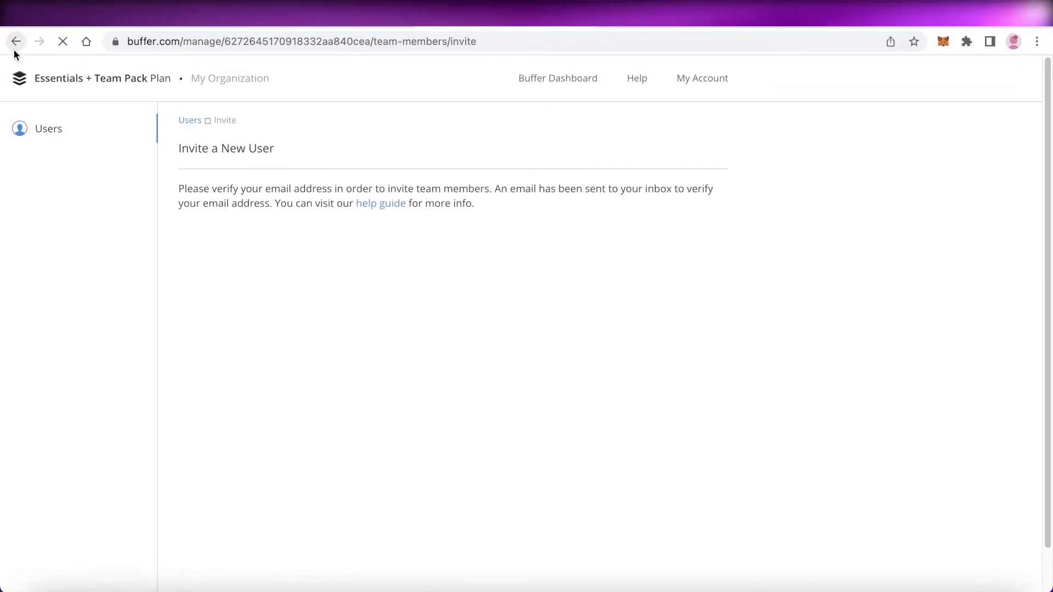
pyautogui.click(15, 42)
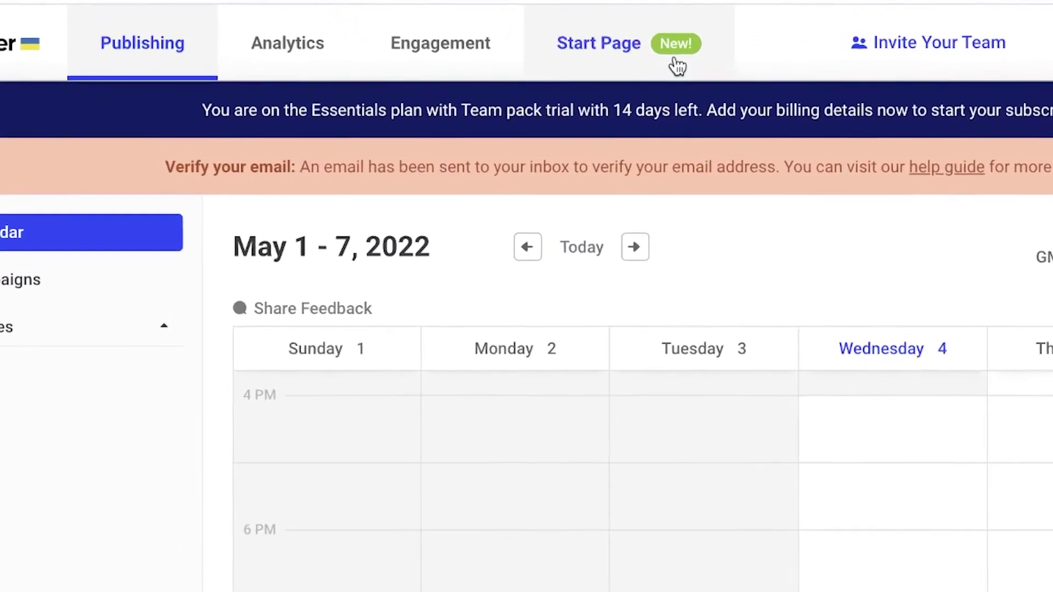
pyautogui.click(692, 56)
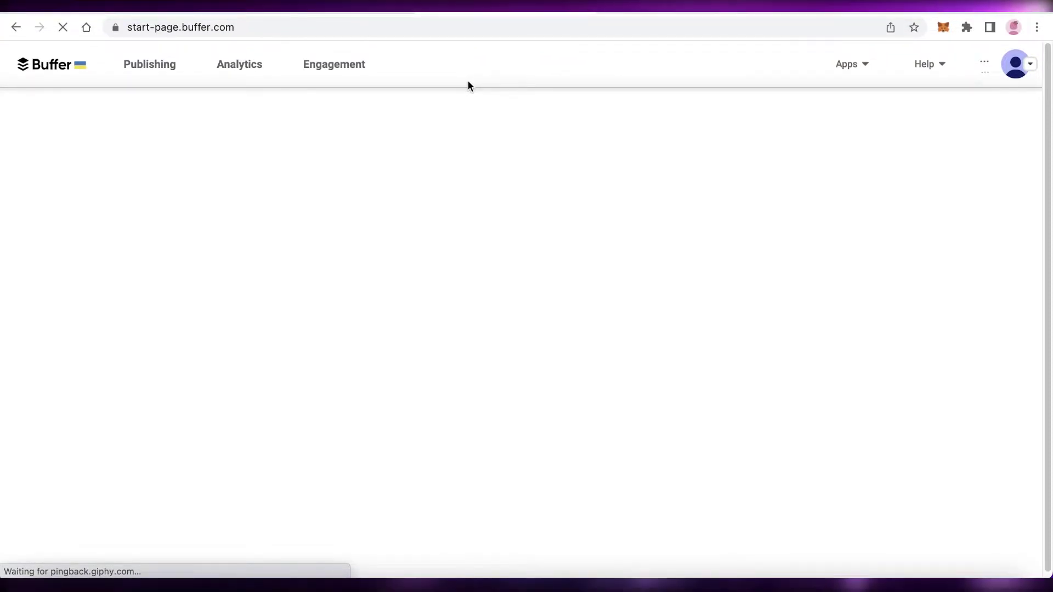
pyautogui.scroll(-3, 906, 261)
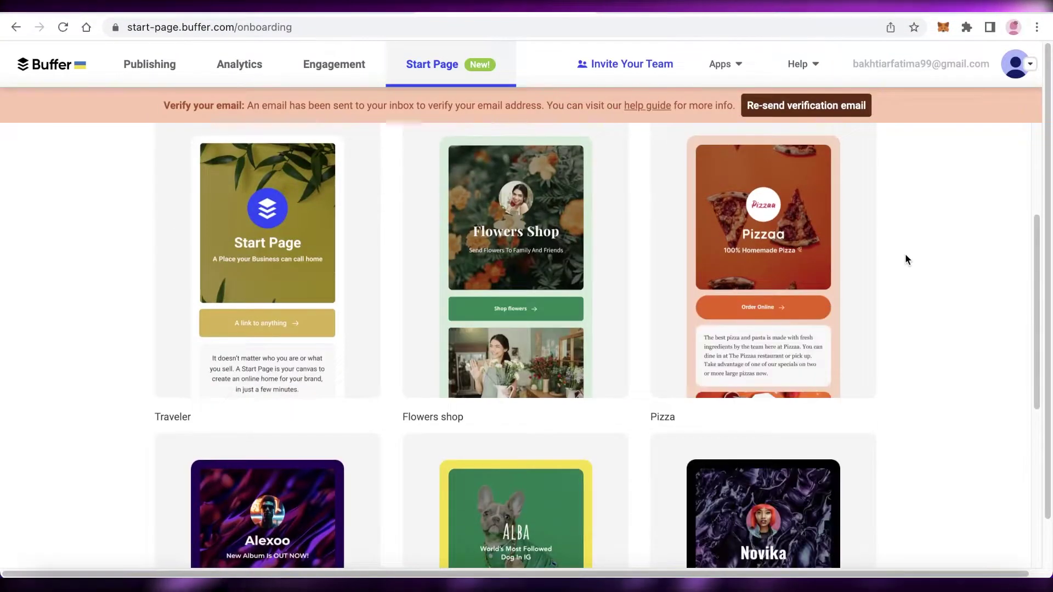
pyautogui.scroll(-6, 859, 248)
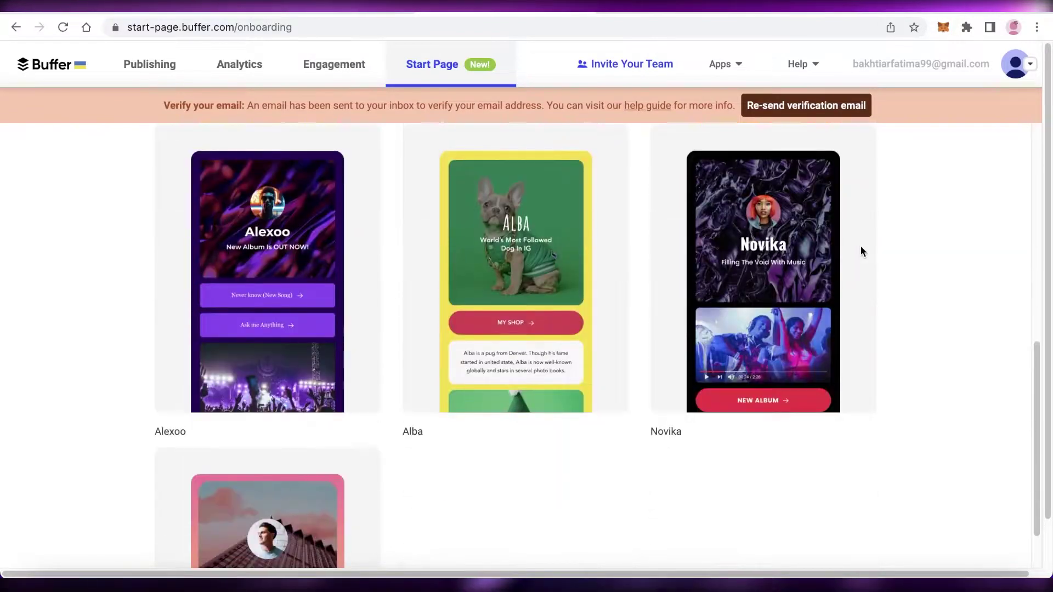
pyautogui.scroll(-4, 360, 289)
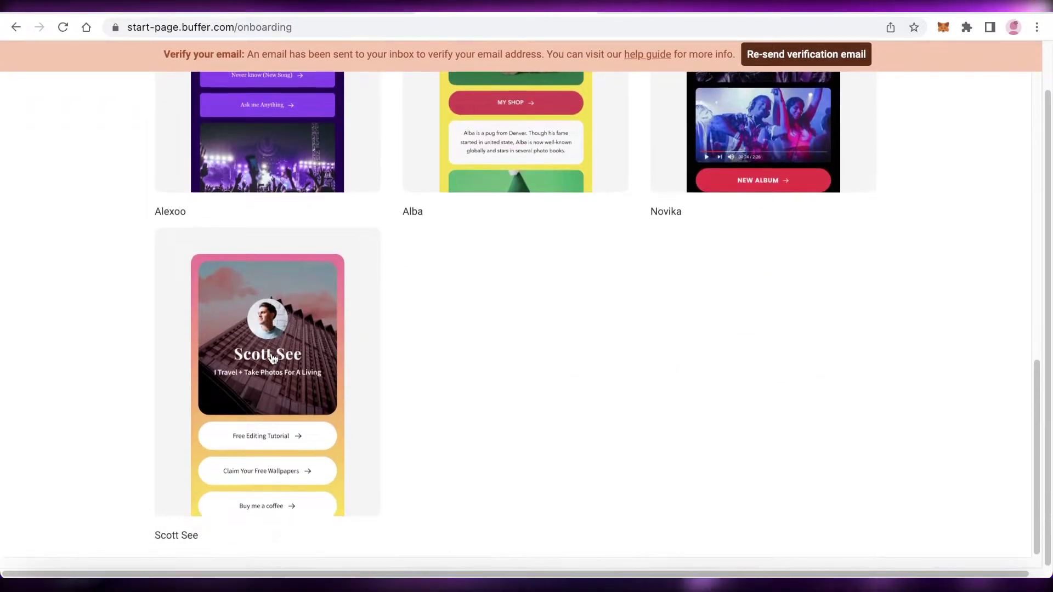
pyautogui.scroll(6, 272, 358)
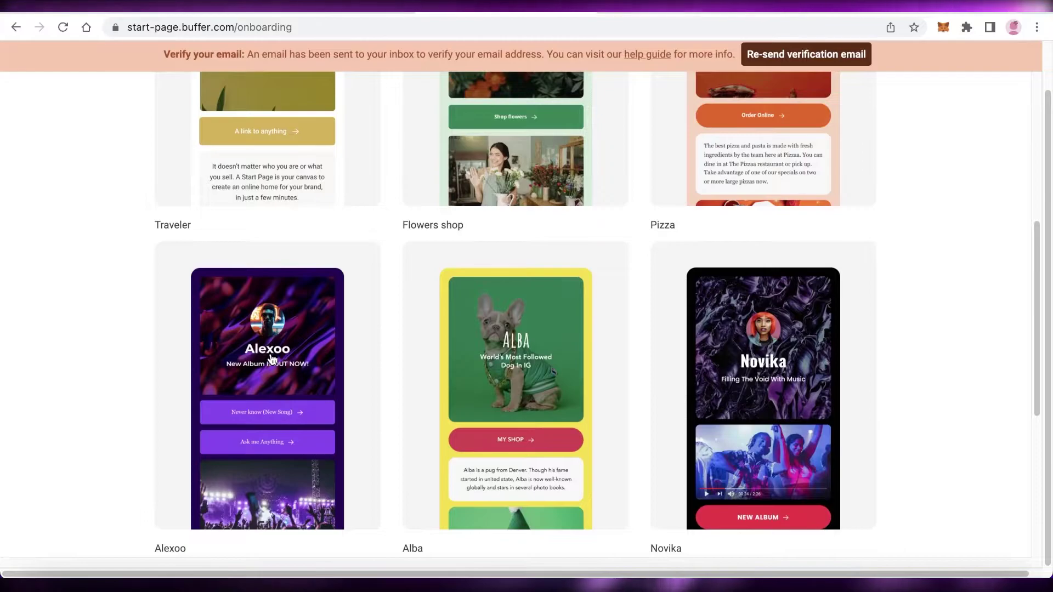
pyautogui.scroll(-5, 272, 358)
pyautogui.scroll(5, 275, 358)
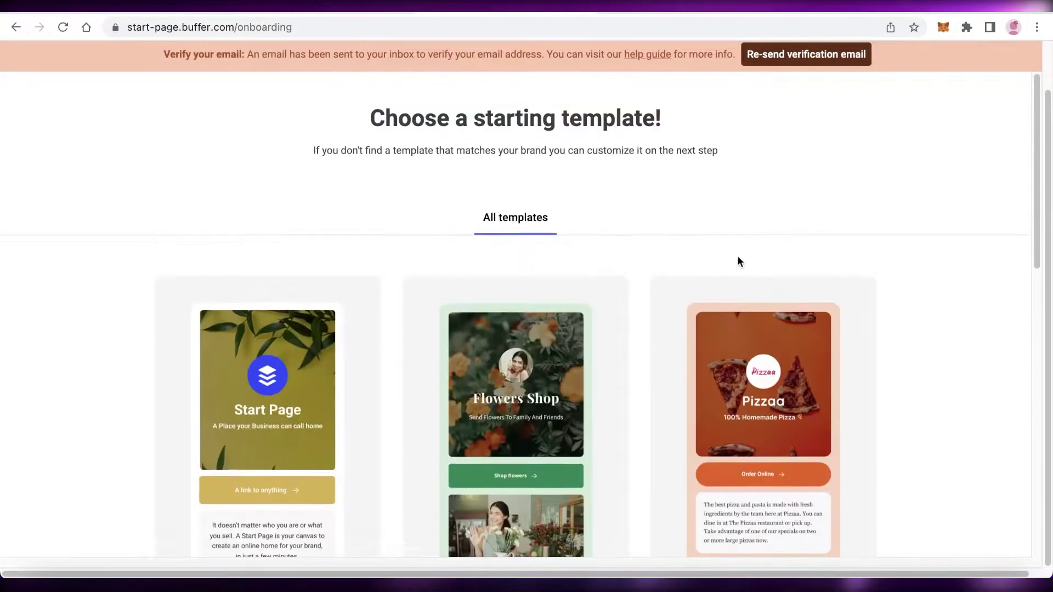
pyautogui.scroll(-3, 743, 258)
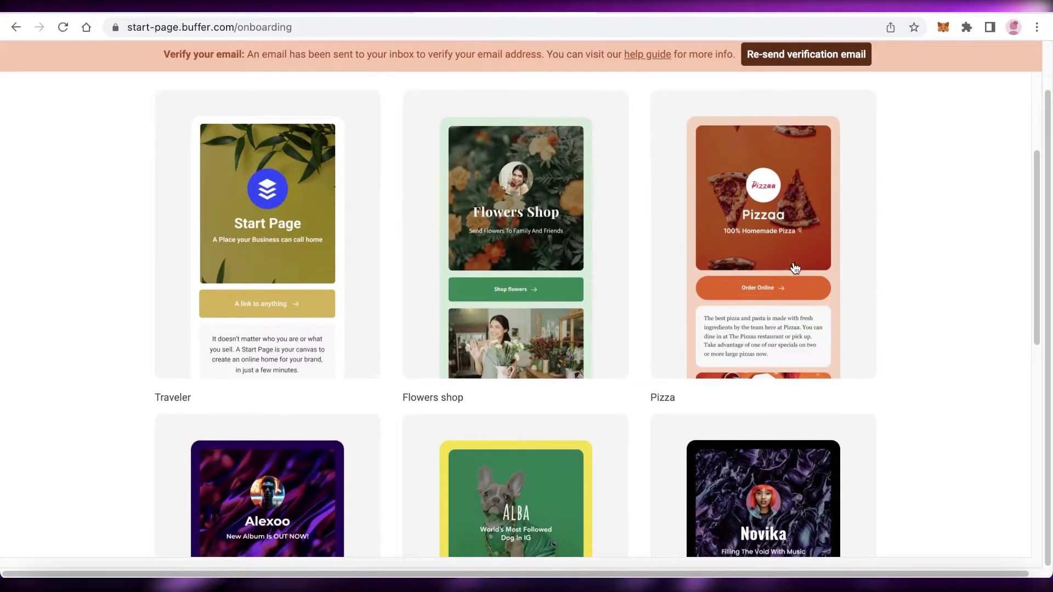
pyautogui.scroll(5, 159, 325)
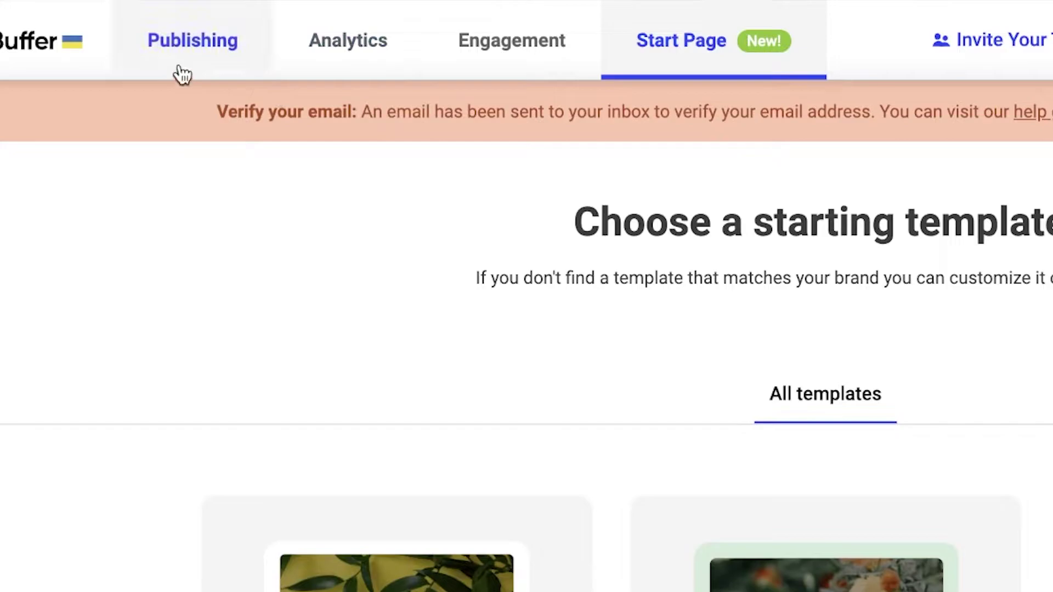
# Return to the Publishing calendar, step back and forward two weeks, then switch to Month view.
pyautogui.click(180, 68)
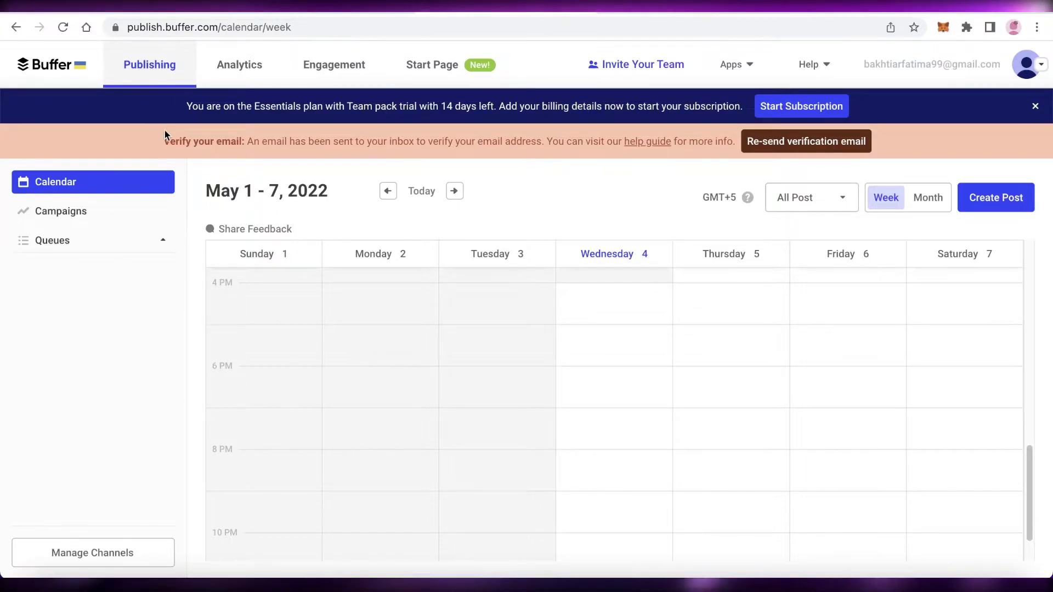
pyautogui.scroll(2, 791, 314)
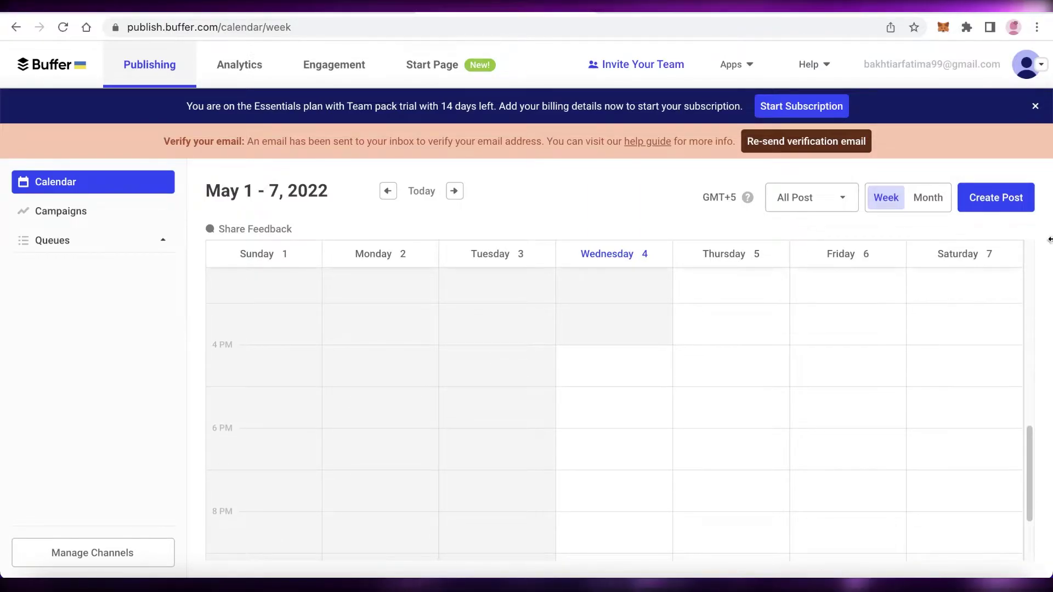
pyautogui.click(385, 189)
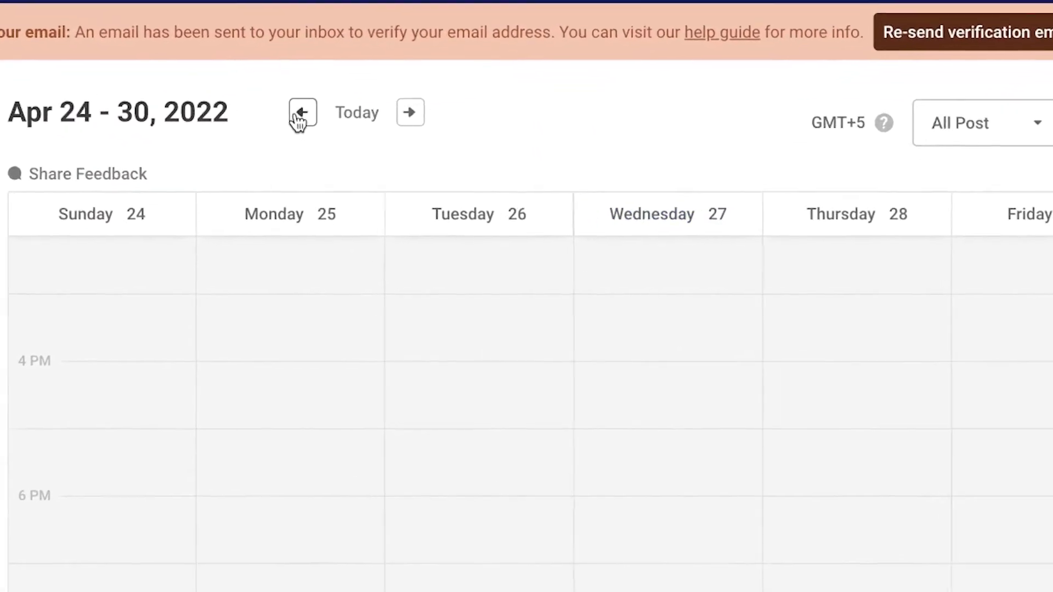
pyautogui.click(385, 189)
pyautogui.click(409, 111)
pyautogui.click(409, 111)
pyautogui.click(409, 111)
pyautogui.click(1018, 130)
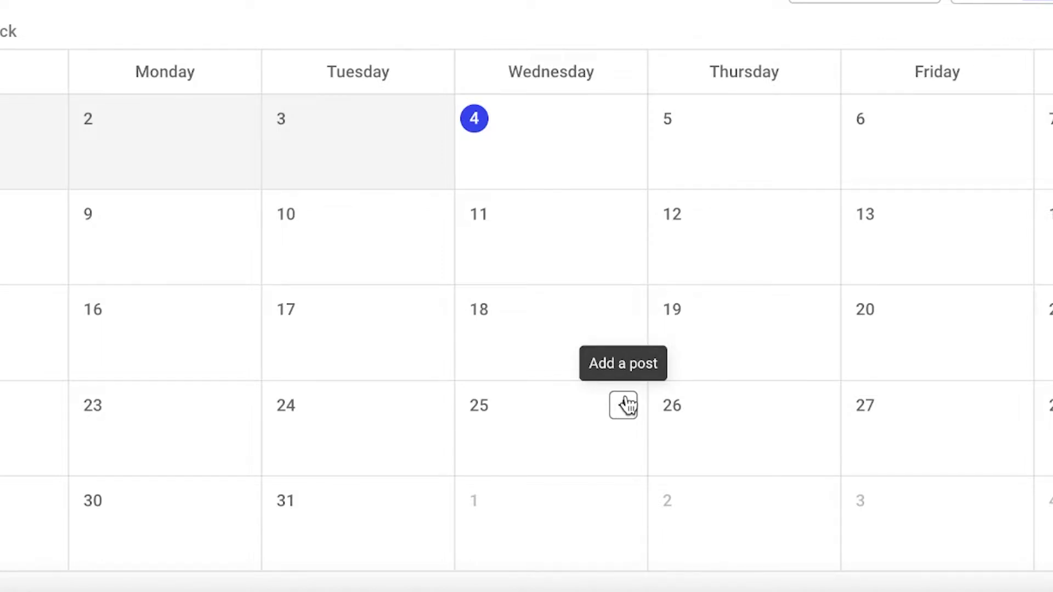
# Start a new May 25 Facebook post with the text 'xyz'.
pyautogui.click(625, 406)
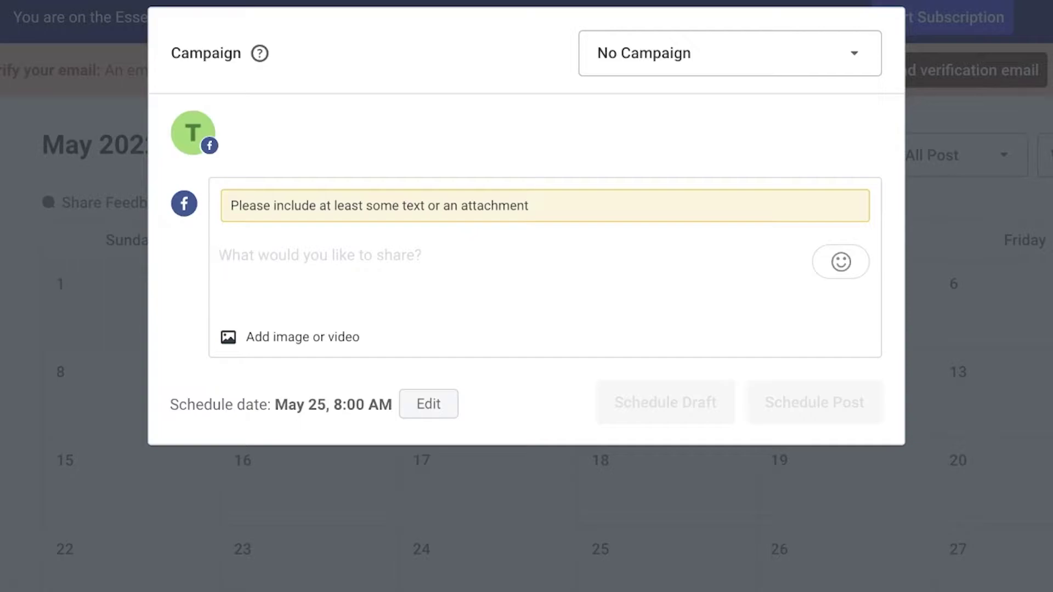
pyautogui.write('xyz')
pyautogui.click(307, 290)
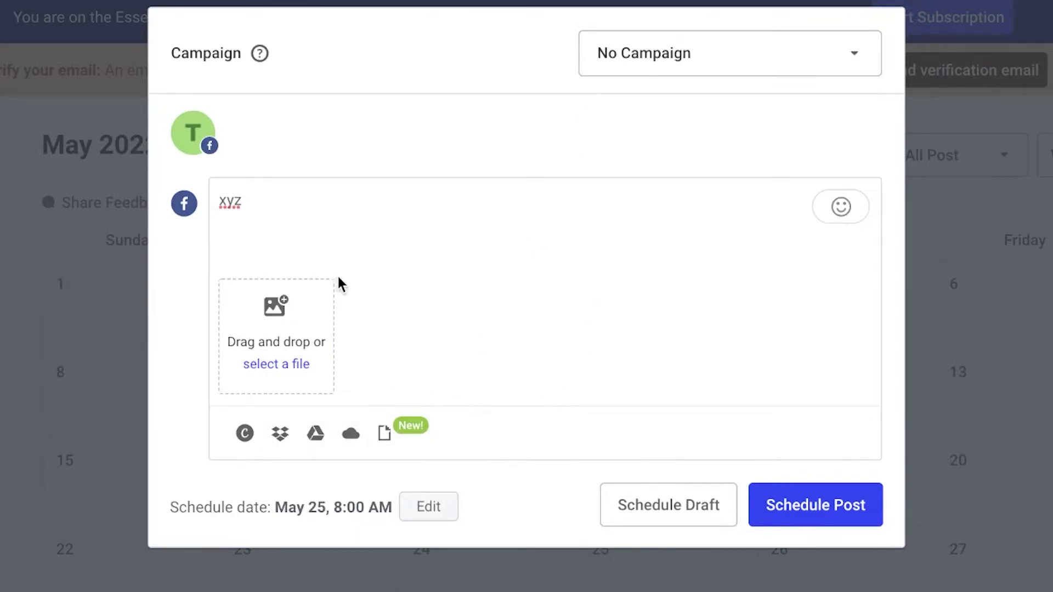
# Set the post time to 6:00 PM and schedule it.
pyautogui.click(447, 510)
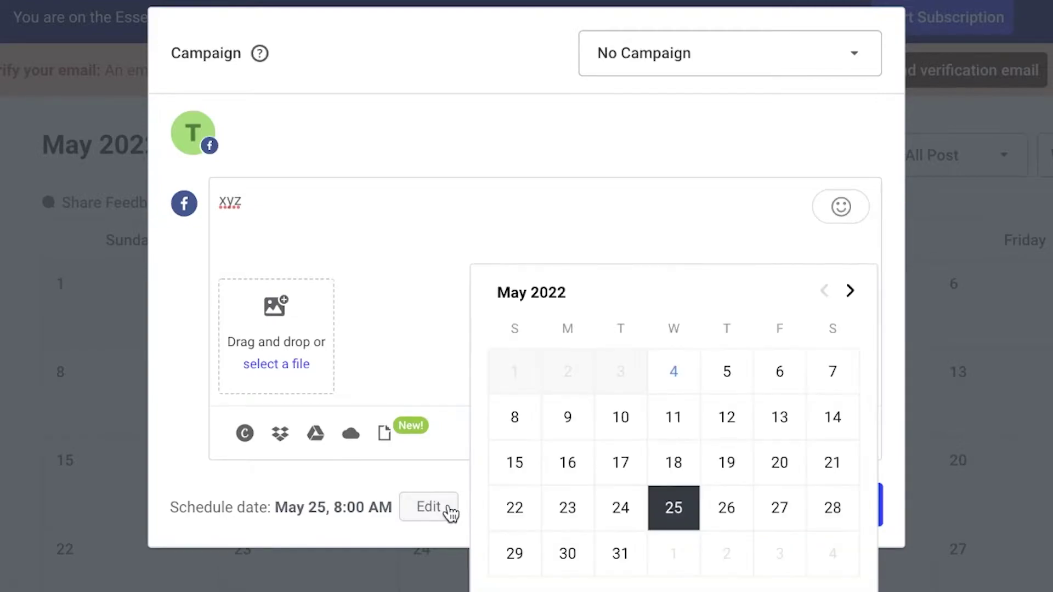
pyautogui.click(630, 587)
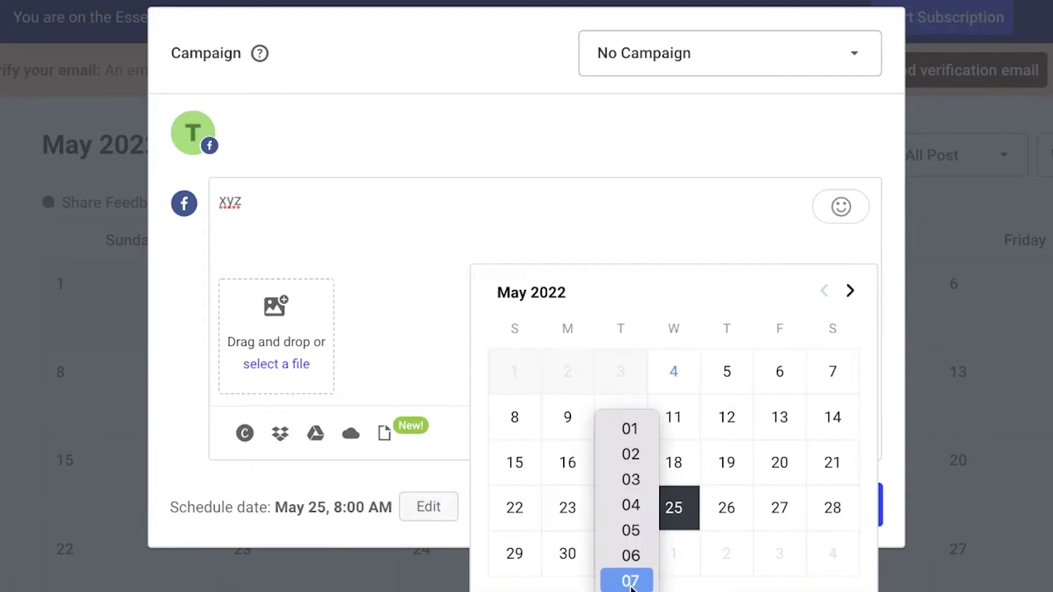
pyautogui.click(645, 556)
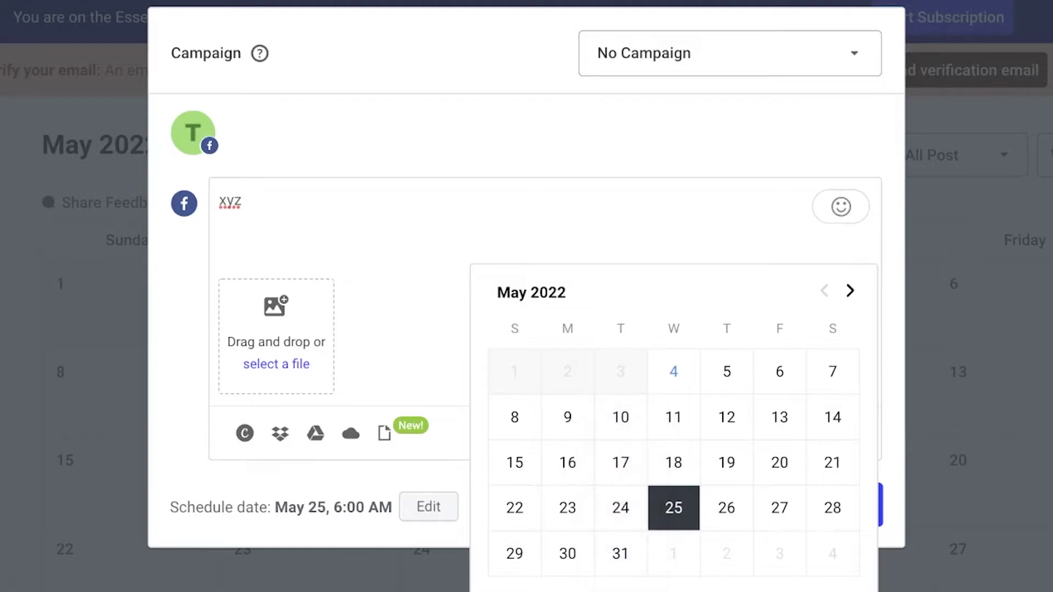
pyautogui.click(723, 588)
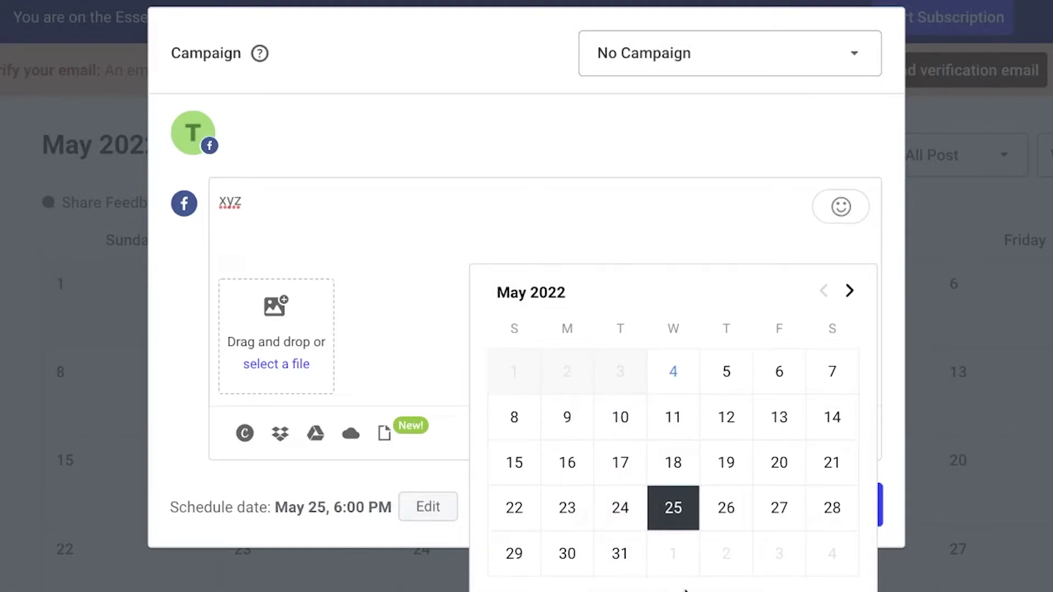
pyautogui.press('Escape')
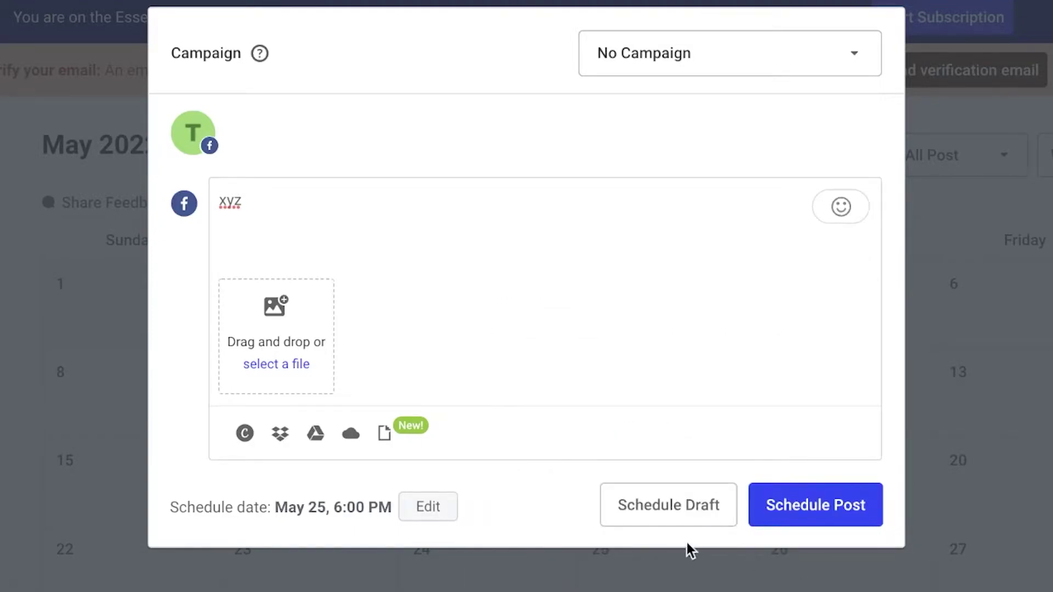
pyautogui.click(781, 506)
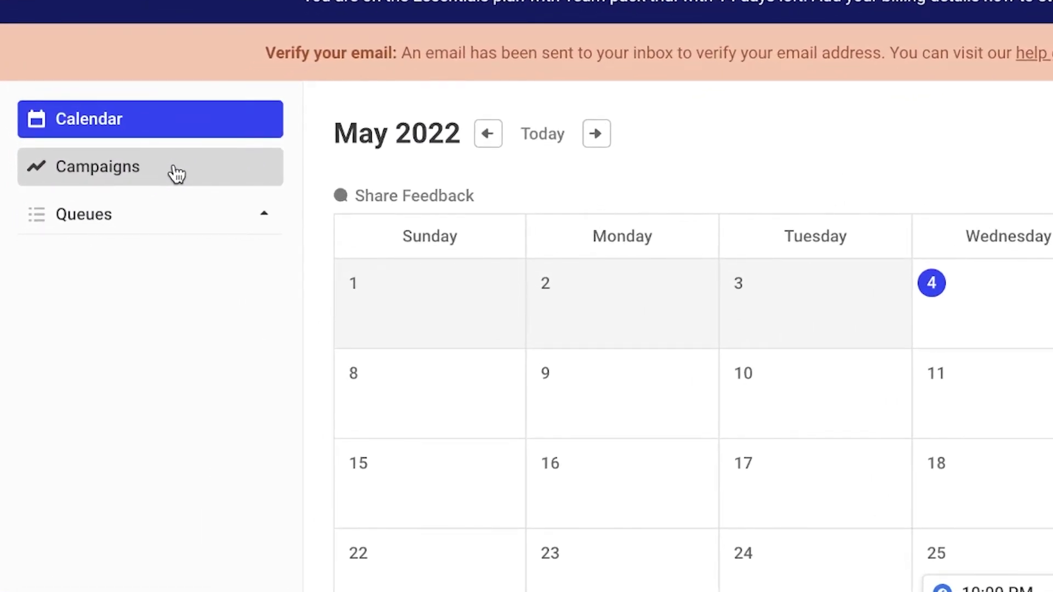
# Create a new campaign named TSHIRT with the pink colour and check its empty page.
pyautogui.click(176, 174)
pyautogui.click(517, 589)
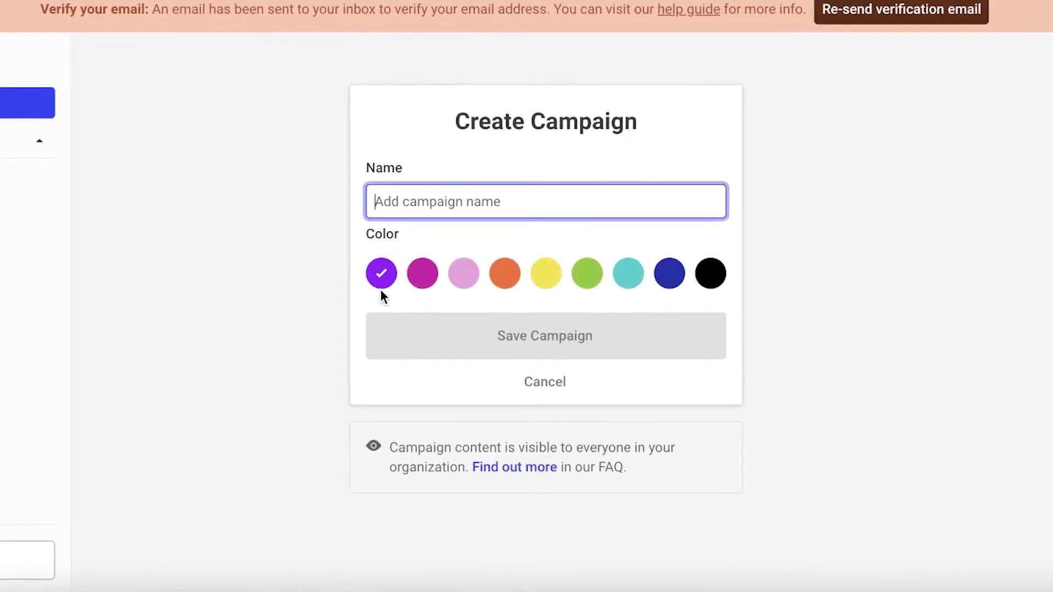
pyautogui.write('TSHIRT')
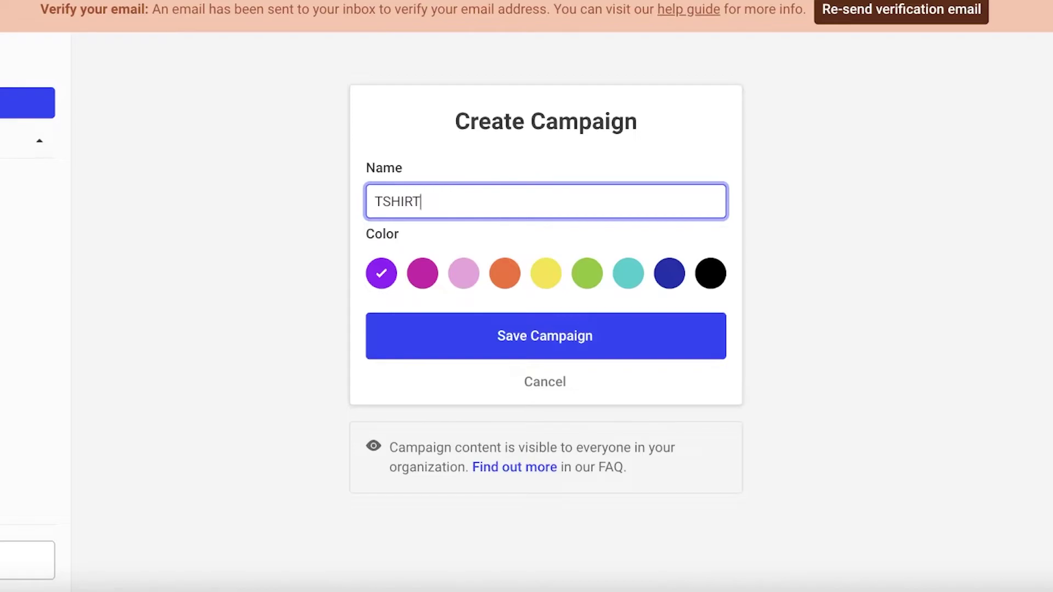
pyautogui.click(465, 273)
pyautogui.click(479, 350)
pyautogui.scroll(-3, 475, 345)
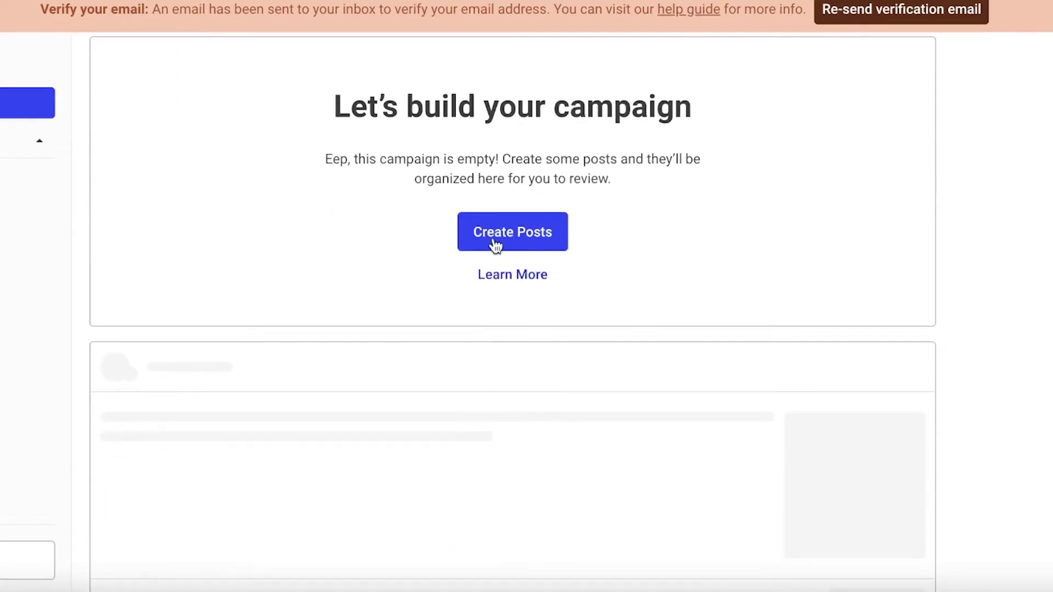
pyautogui.scroll(3, 606, 181)
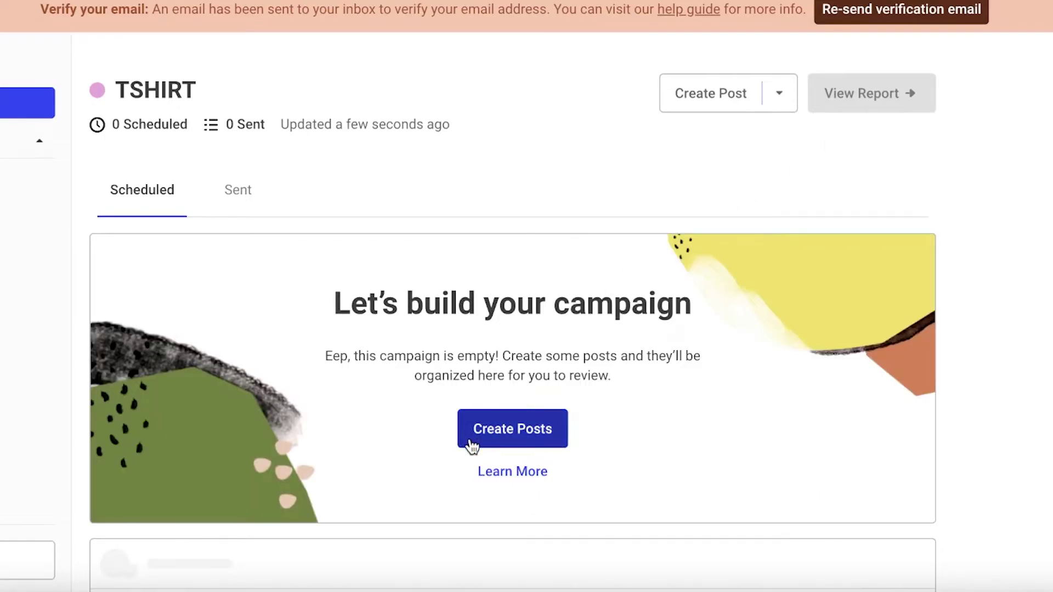
pyautogui.scroll(-4, 470, 443)
pyautogui.scroll(2, 565, 213)
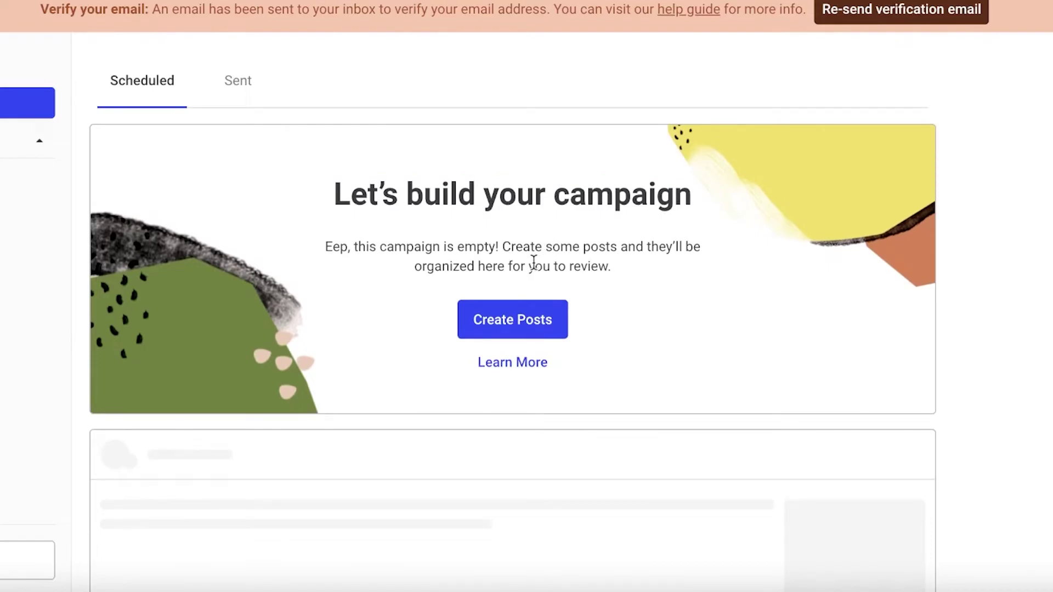
# Queue a TSHIRT campaign post reading 'SOMETHINGS COMING SOON!'.
pyautogui.click(515, 321)
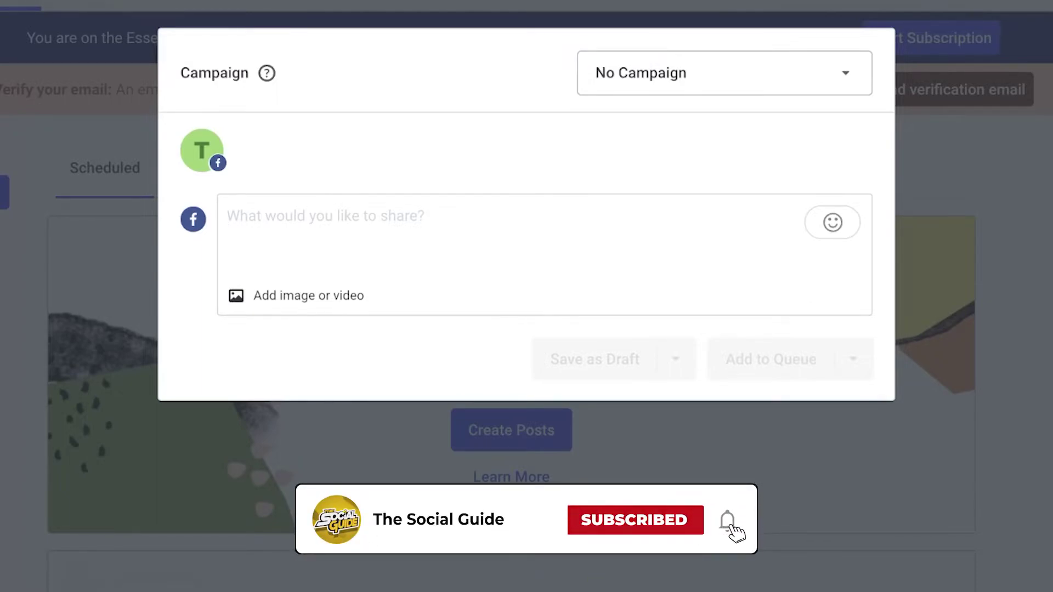
pyautogui.write('SOMETHINGS COMING SOON!')
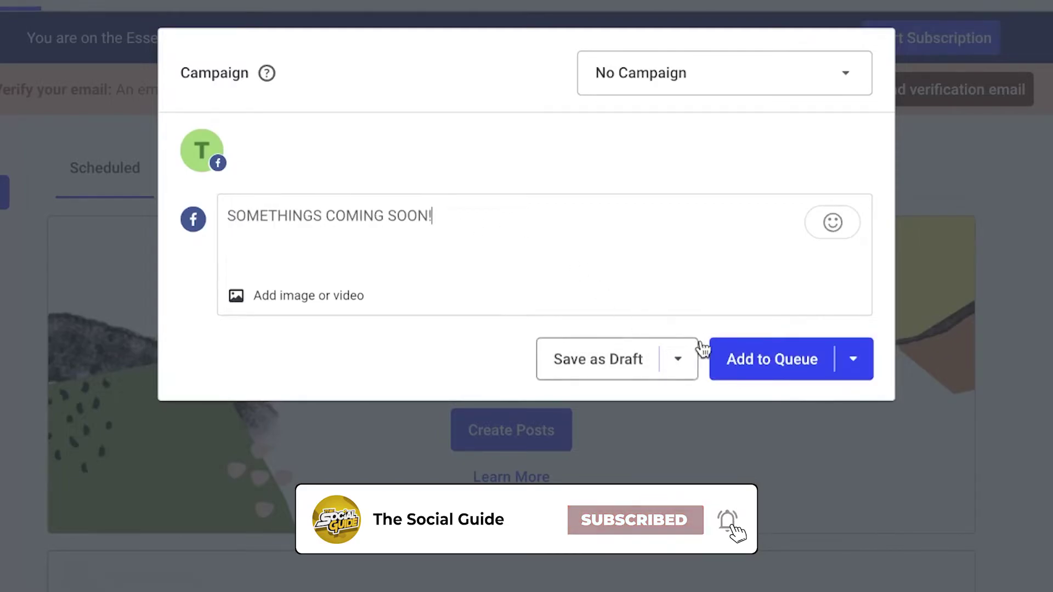
pyautogui.click(761, 357)
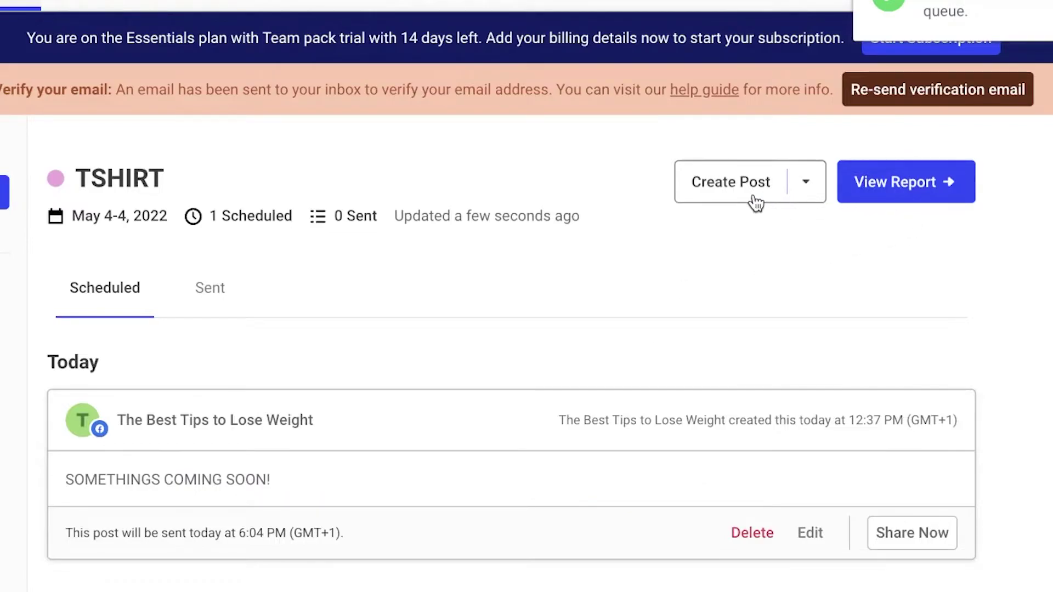
# Queue a second campaign post reading 'IT MIGHT BE TSHIRTS'.
pyautogui.click(747, 199)
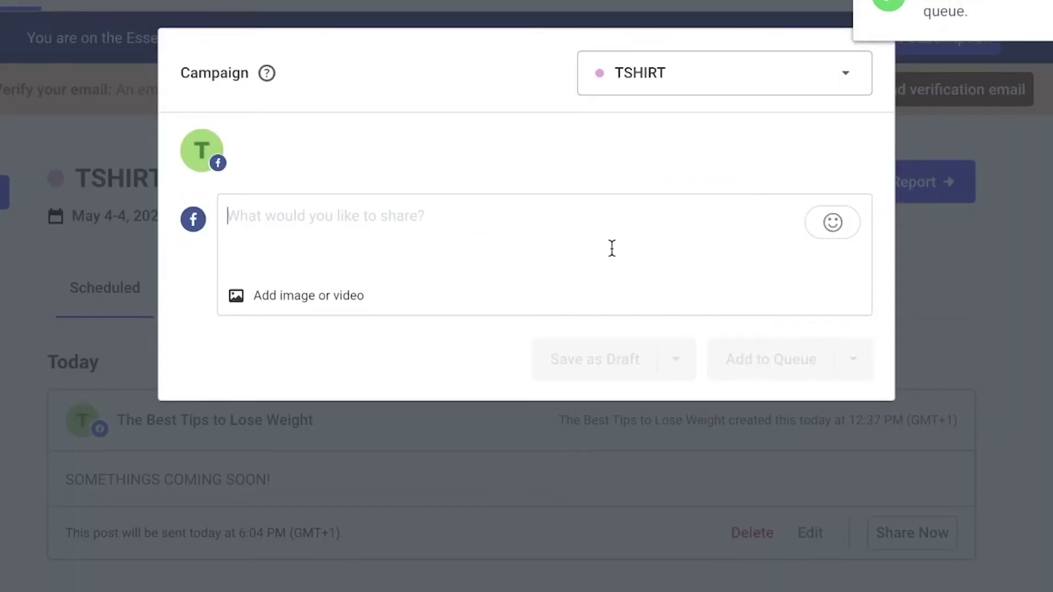
pyautogui.write('IT MIG')
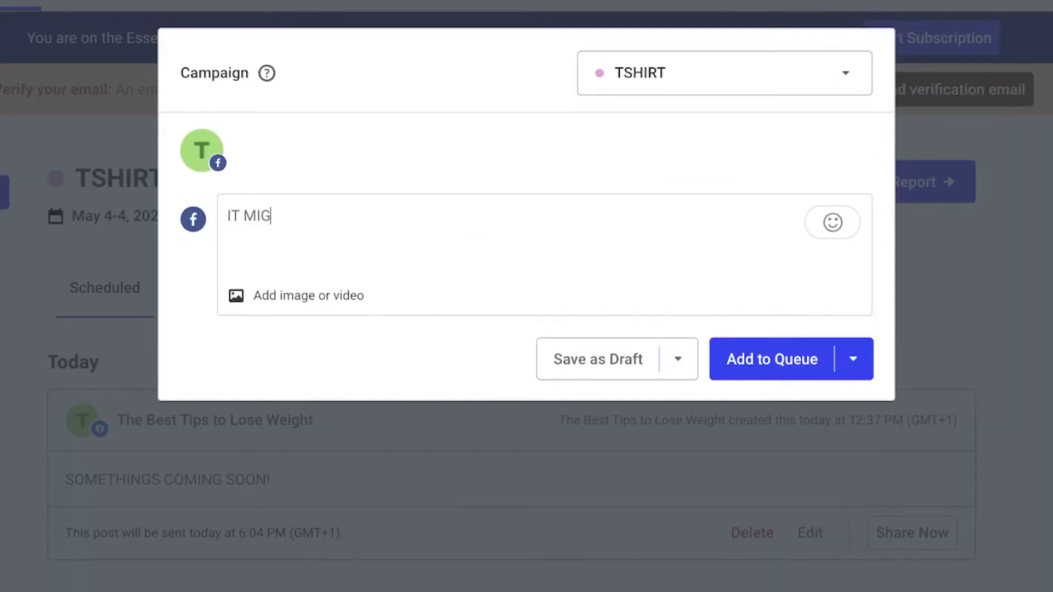
pyautogui.write('HT BE TSHIRTS')
pyautogui.click(772, 361)
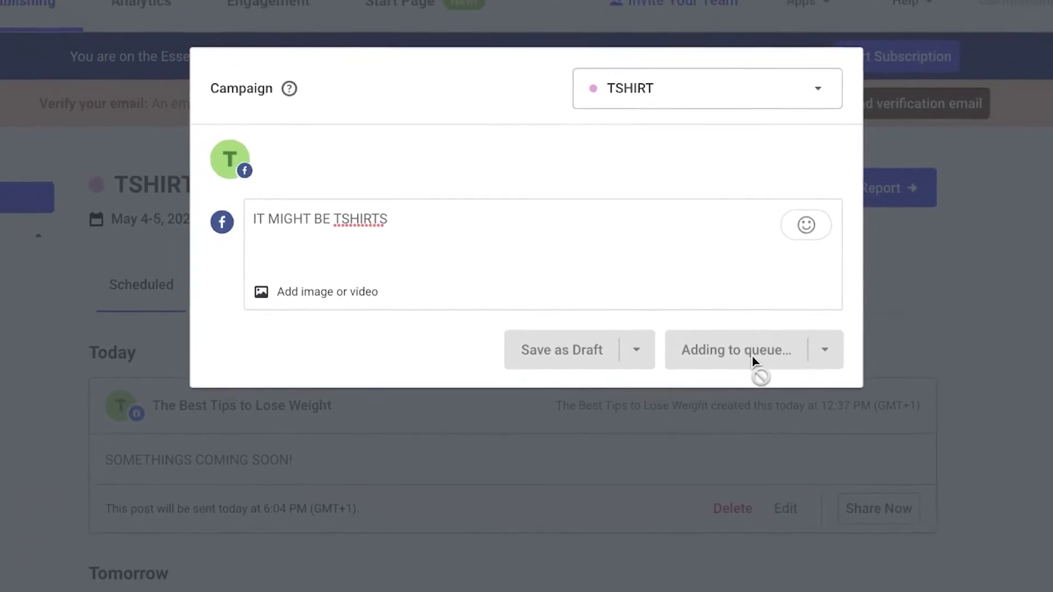
pyautogui.scroll(-1, 718, 362)
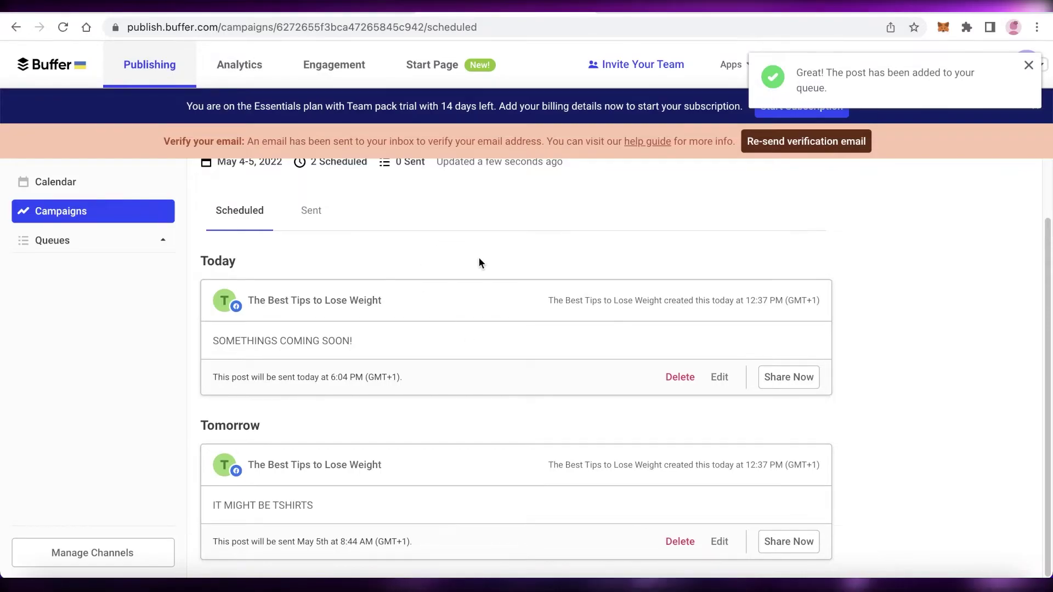
# Change the 'SOMETHINGS COMING SOON!' post's schedule date to May 13, then close the editor.
pyautogui.scroll(1, 990, 183)
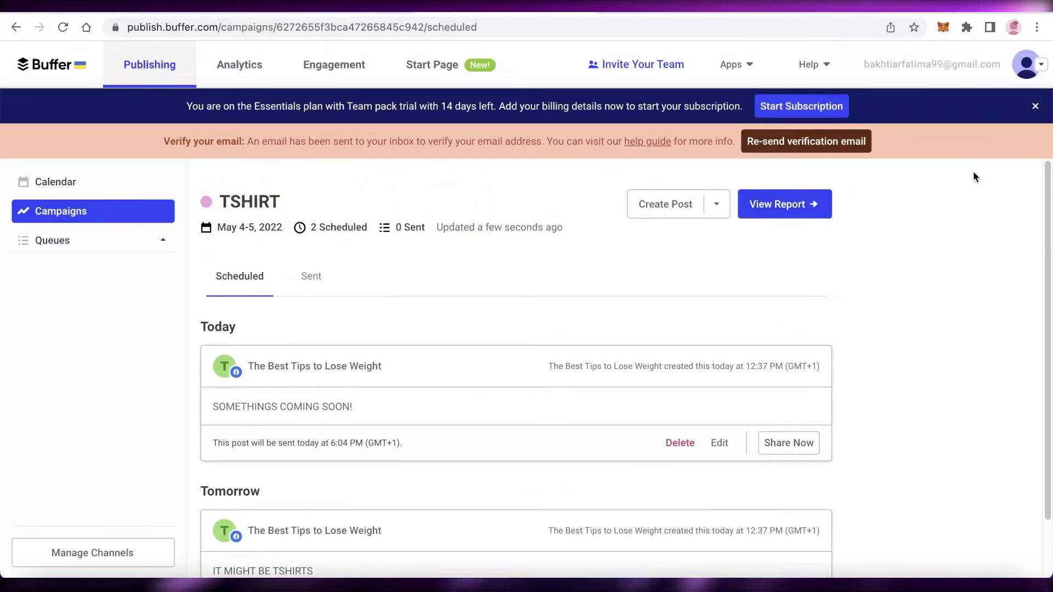
pyautogui.scroll(-1, 961, 191)
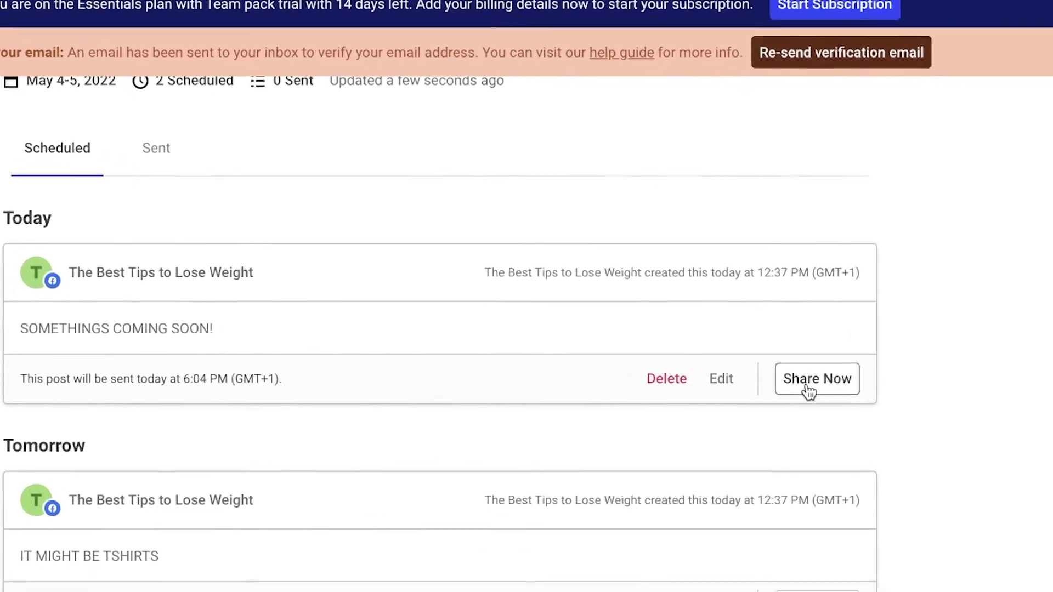
pyautogui.click(724, 381)
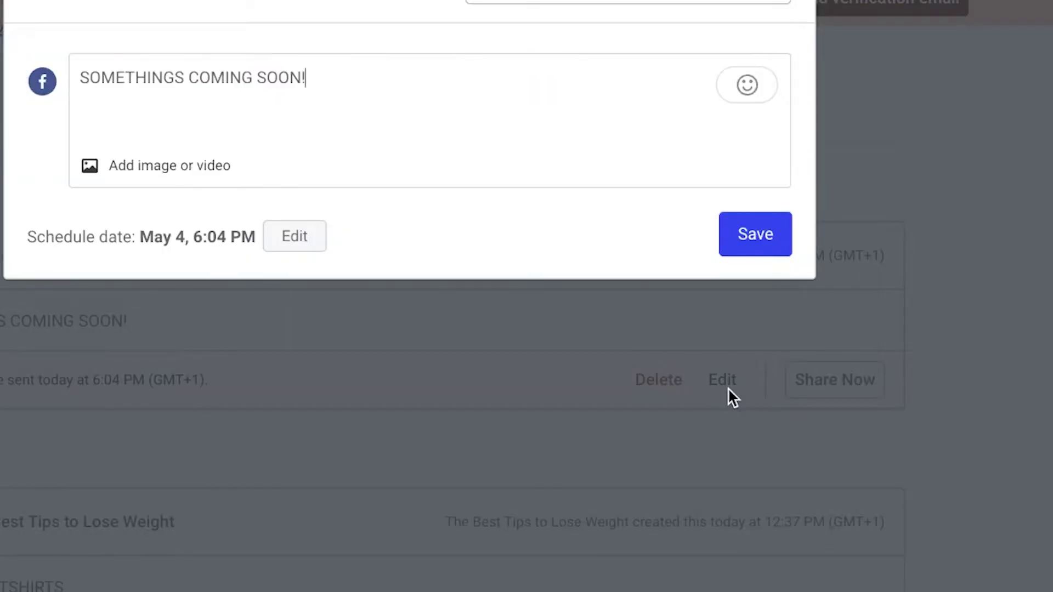
pyautogui.click(294, 236)
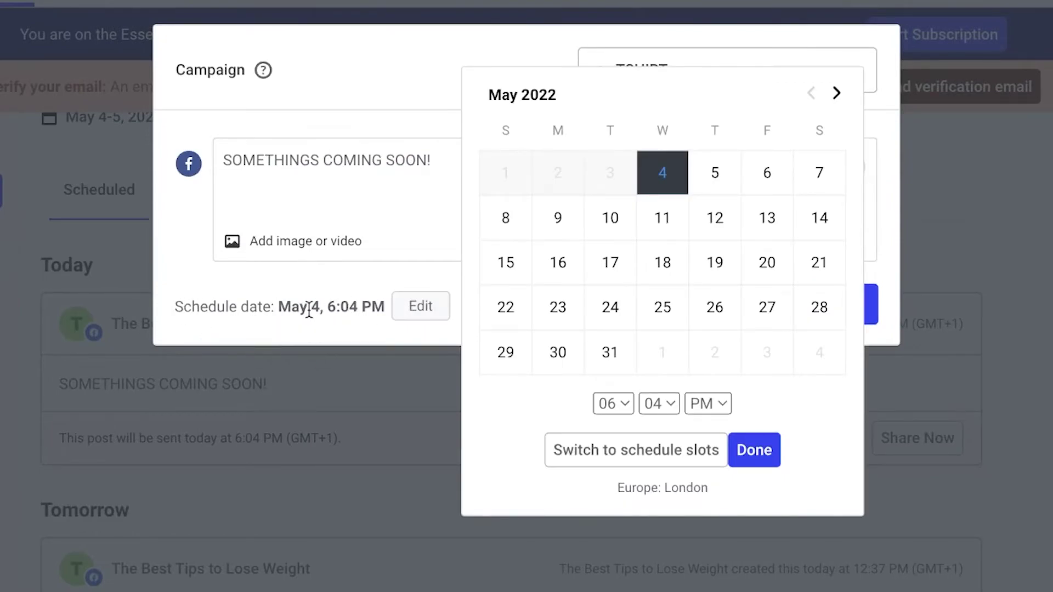
pyautogui.click(747, 269)
pyautogui.click(673, 226)
pyautogui.click(556, 322)
pyautogui.click(784, 235)
pyautogui.click(1040, 481)
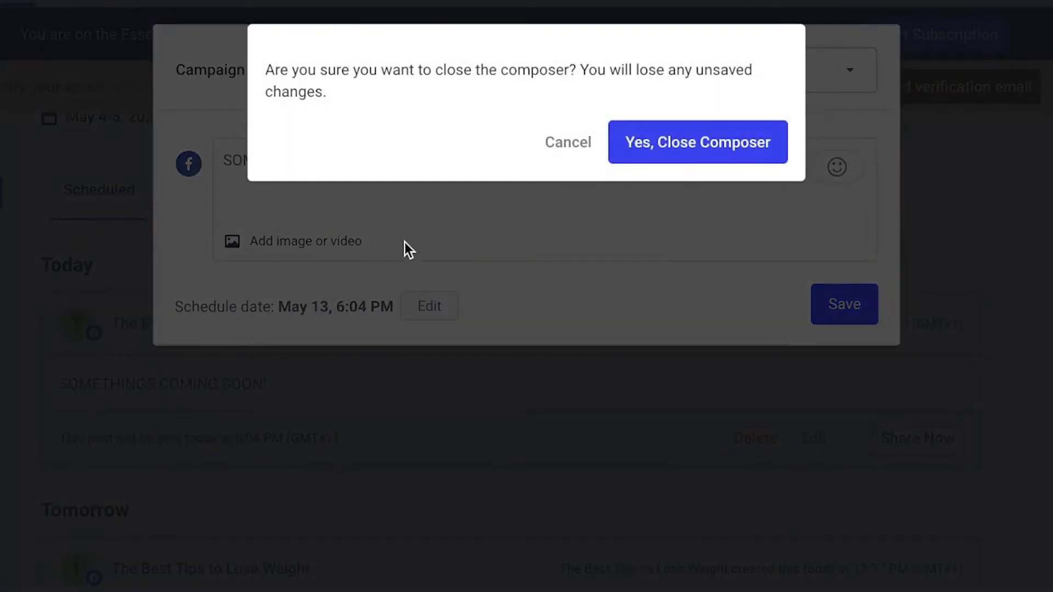
# Discard the unsaved date change, keeping the post scheduled for today at 6:04 PM.
pyautogui.click(705, 144)
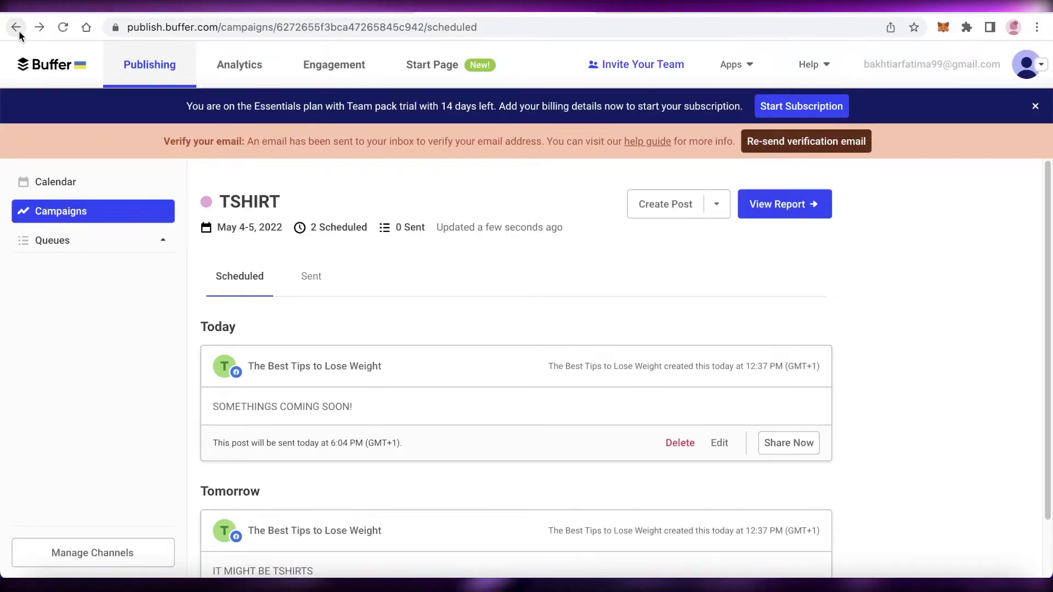
pyautogui.scroll(-1, 912, 307)
pyautogui.scroll(1, 911, 307)
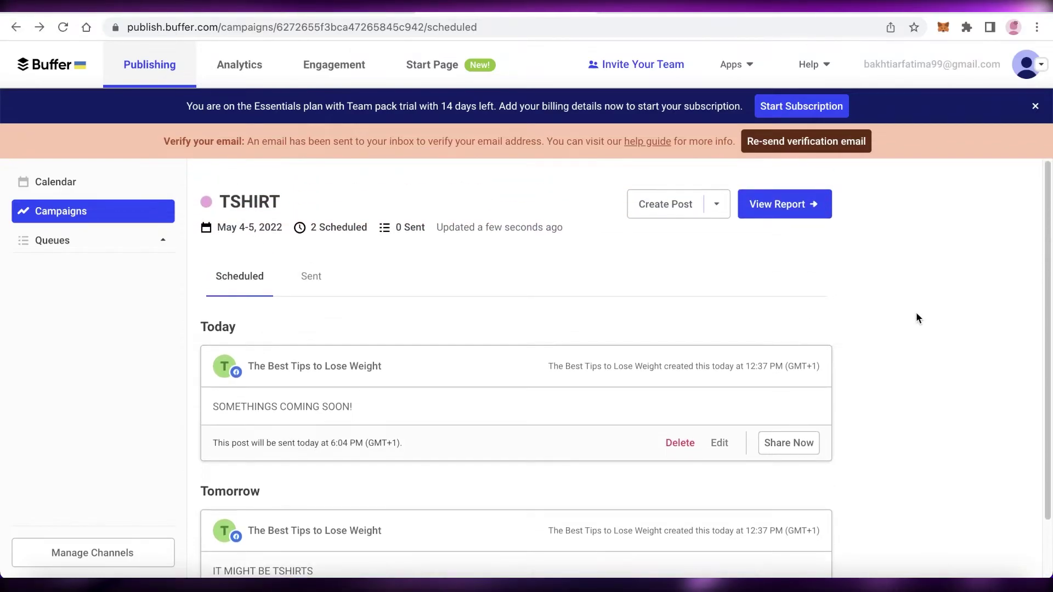
pyautogui.scroll(-1, 916, 317)
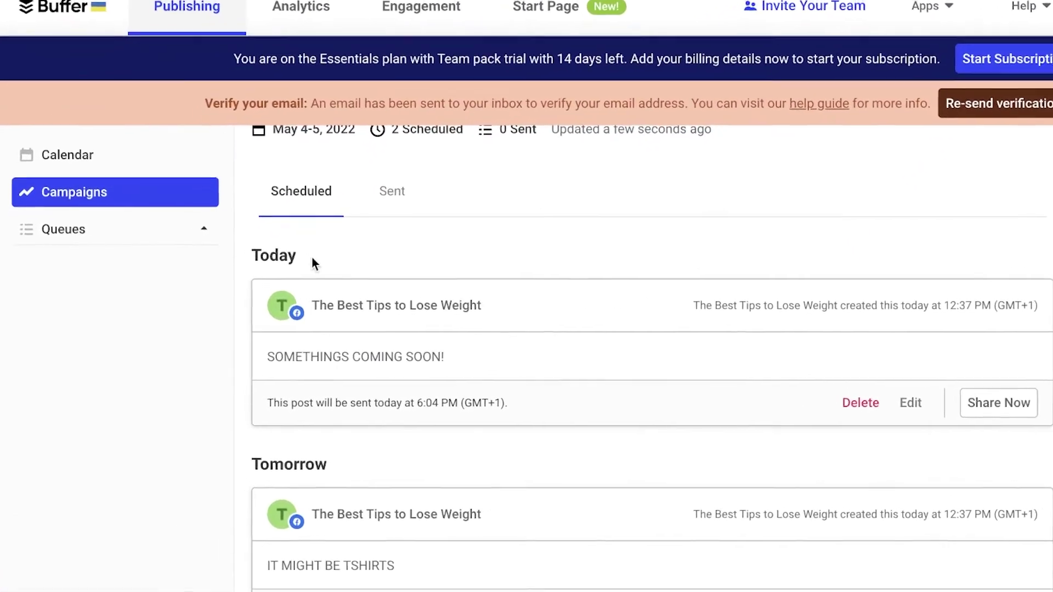
# Open the Calendar, scroll the week to the evening post, and switch to May 2022 month view.
pyautogui.click(192, 218)
pyautogui.click(28, 153)
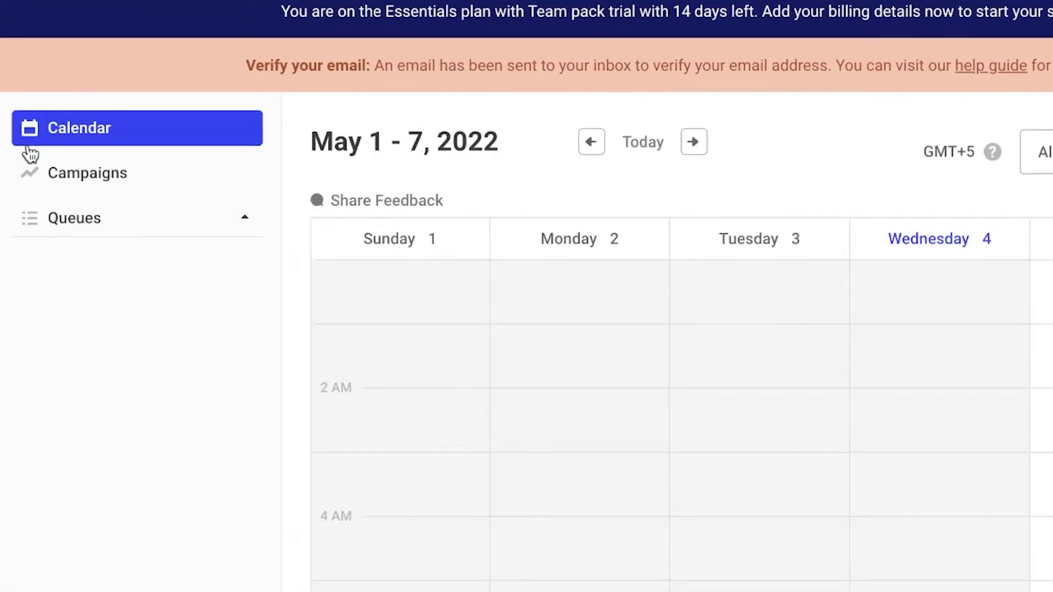
pyautogui.scroll(-10, 481, 258)
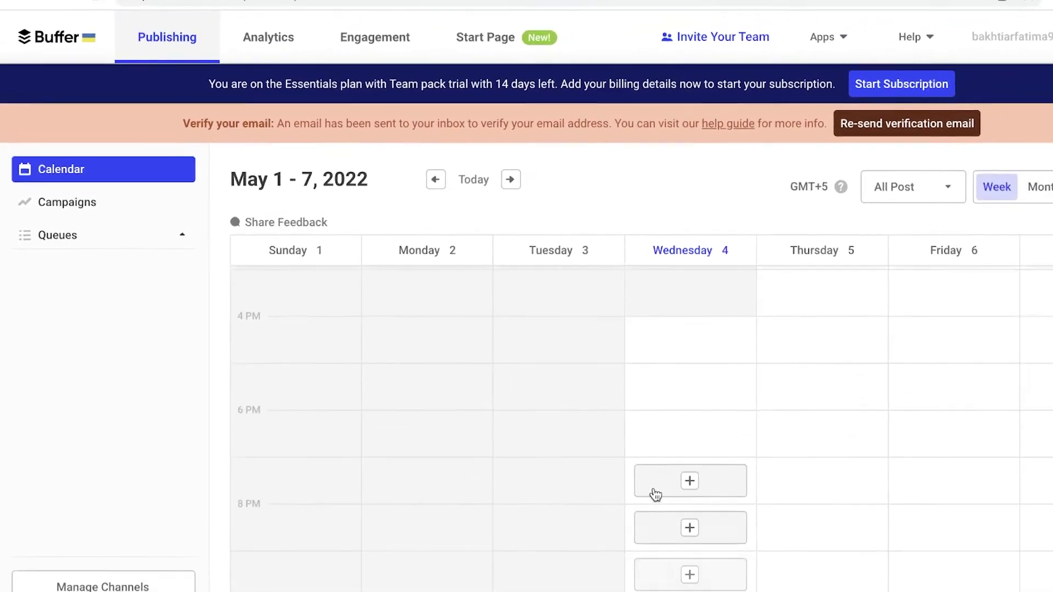
pyautogui.scroll(-5, 674, 477)
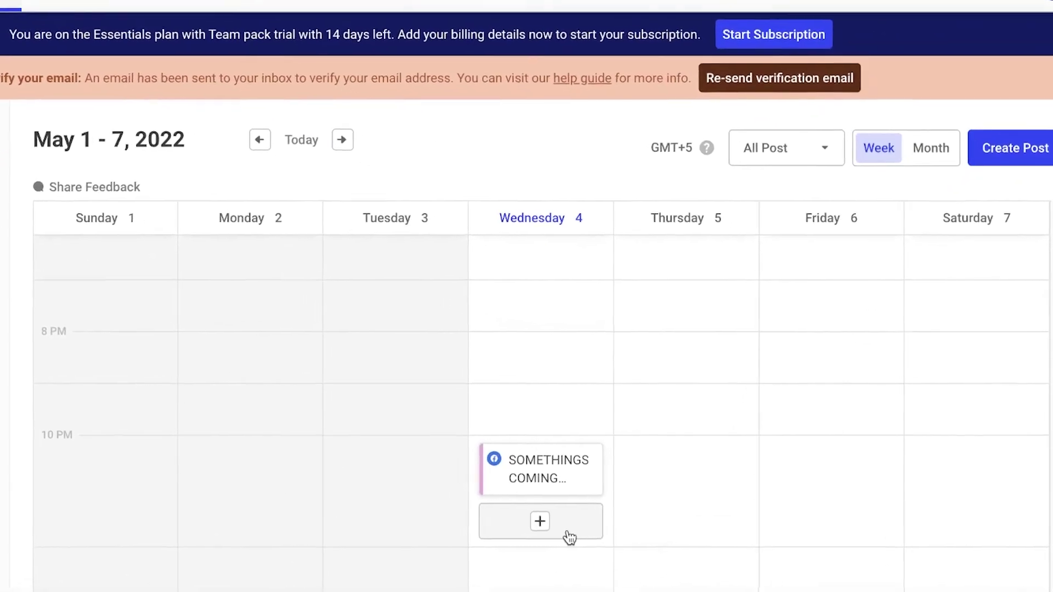
pyautogui.moveTo(489, 466)
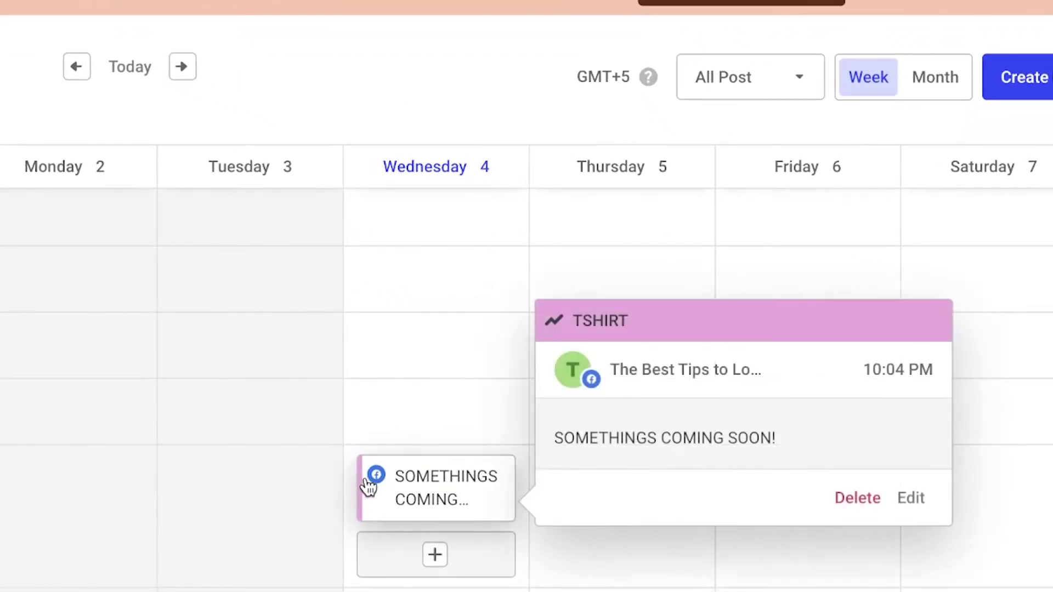
pyautogui.scroll(2, 376, 482)
pyautogui.scroll(-2, 622, 307)
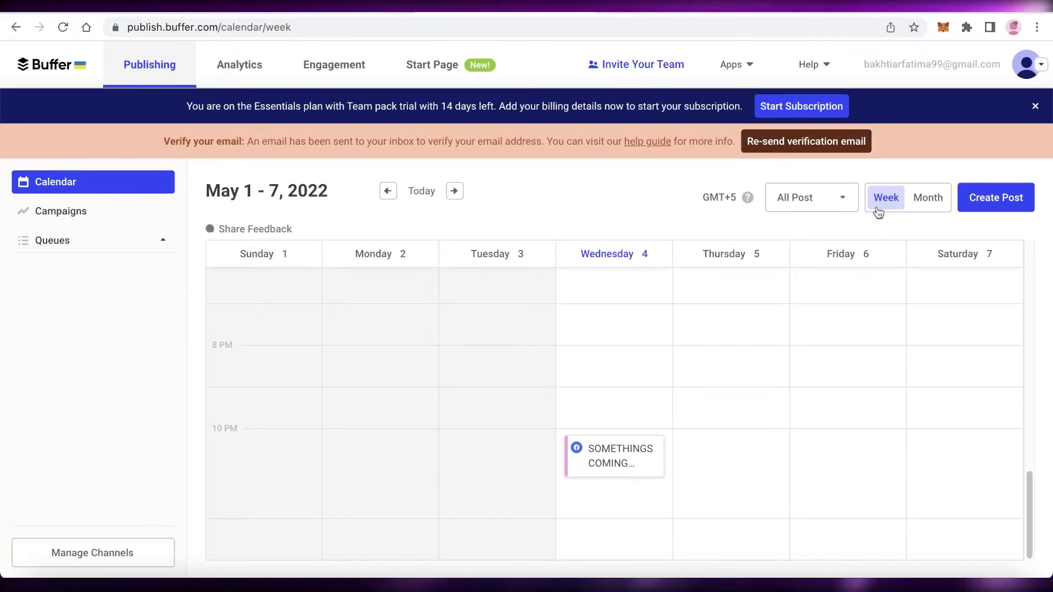
pyautogui.click(914, 200)
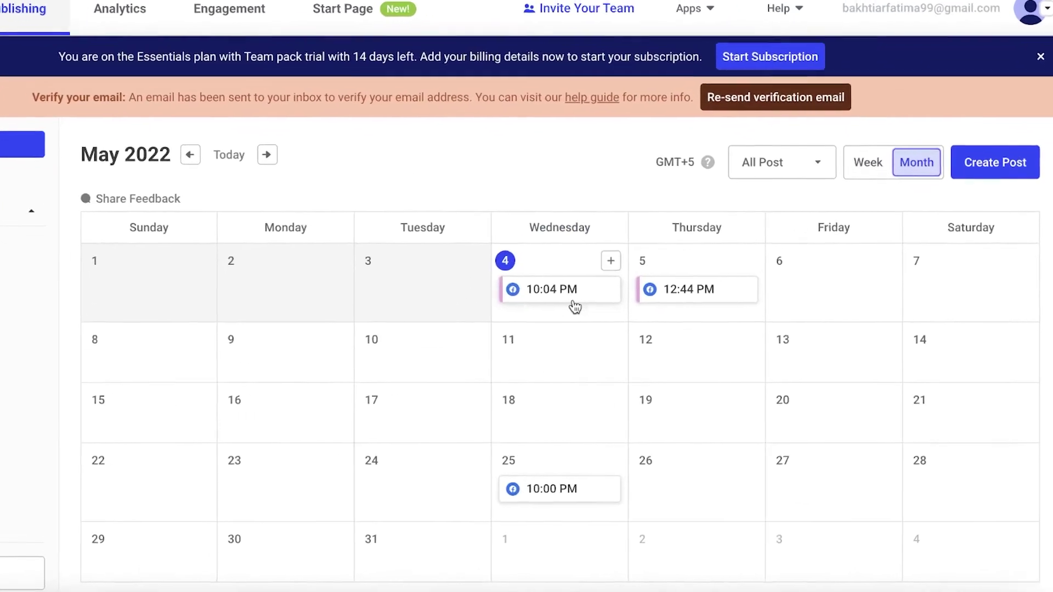
pyautogui.moveTo(643, 313)
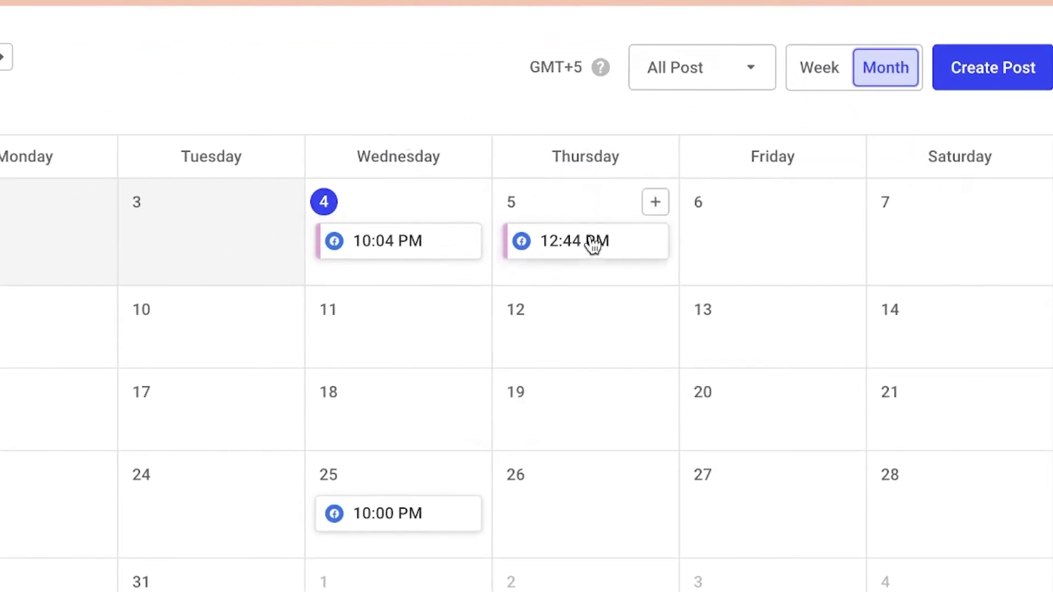
pyautogui.moveTo(439, 247)
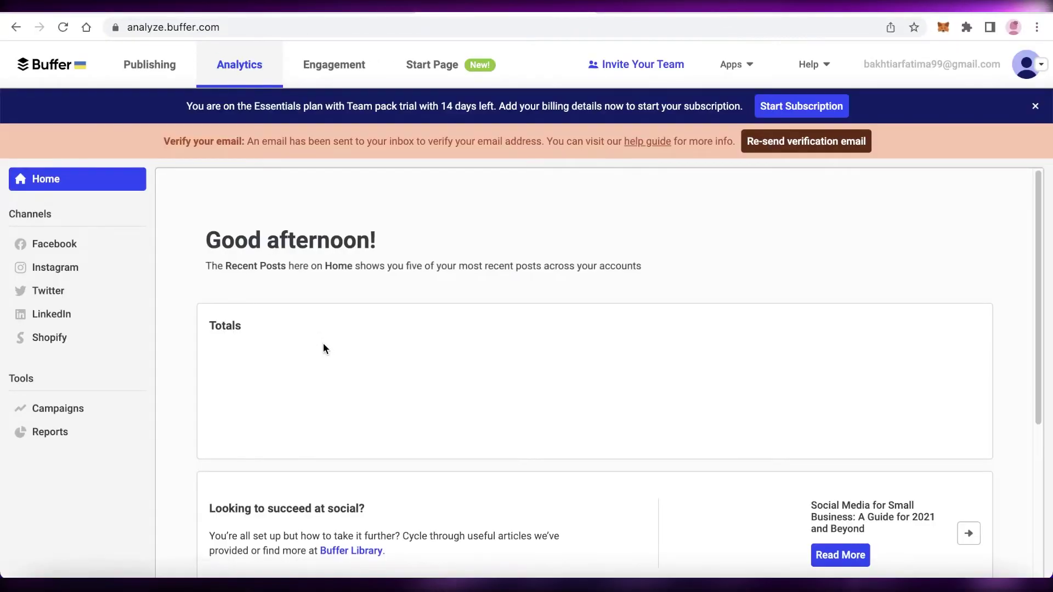
# Dismiss the Analytics welcome tour and scroll to the Facebook page's zero-follower overview.
pyautogui.scroll(-4, 325, 345)
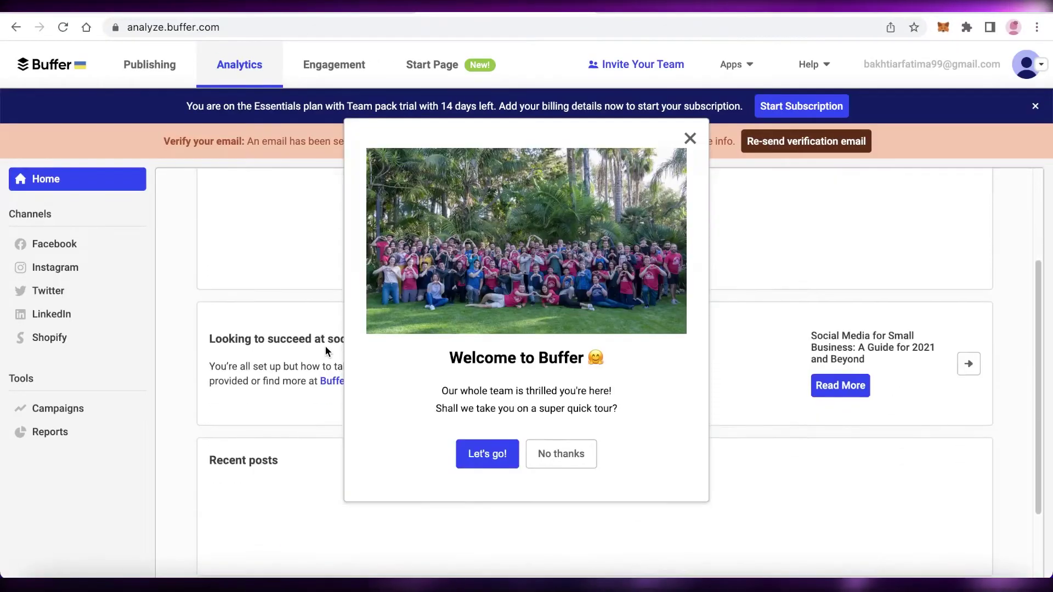
pyautogui.click(690, 139)
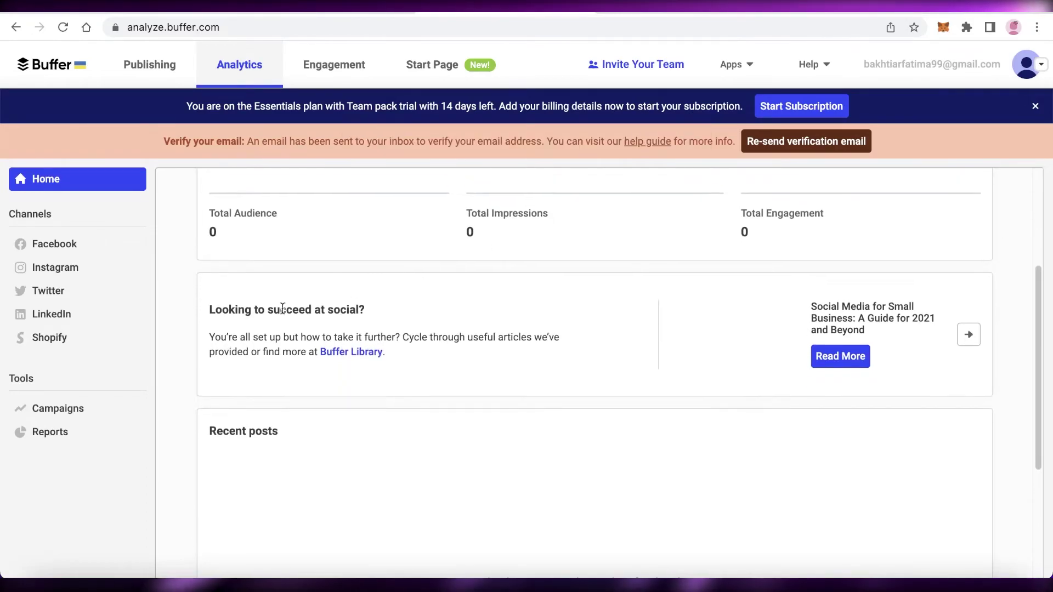
pyautogui.scroll(5, 284, 291)
pyautogui.scroll(-1, 410, 284)
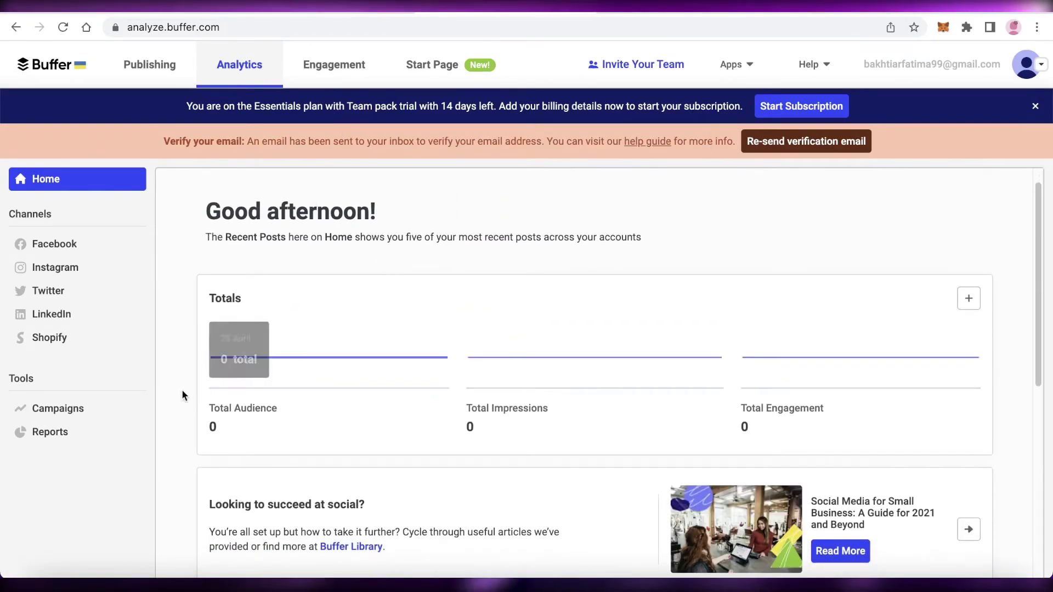
pyautogui.scroll(-10, 972, 359)
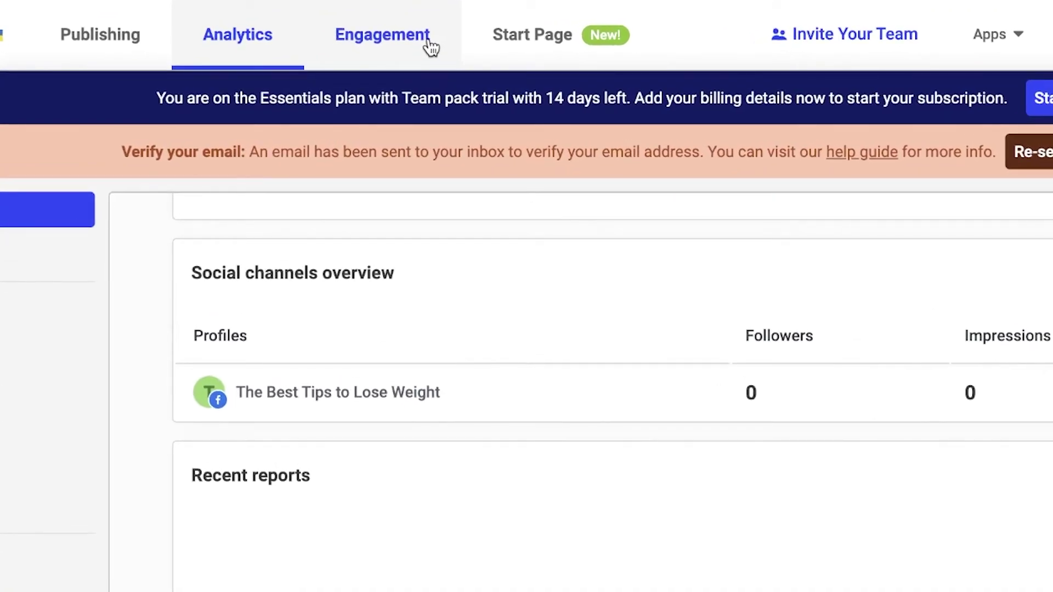
# Open Engagement to view the diet book post, which has no comments, and dismiss the purple trial banner.
pyautogui.click(430, 45)
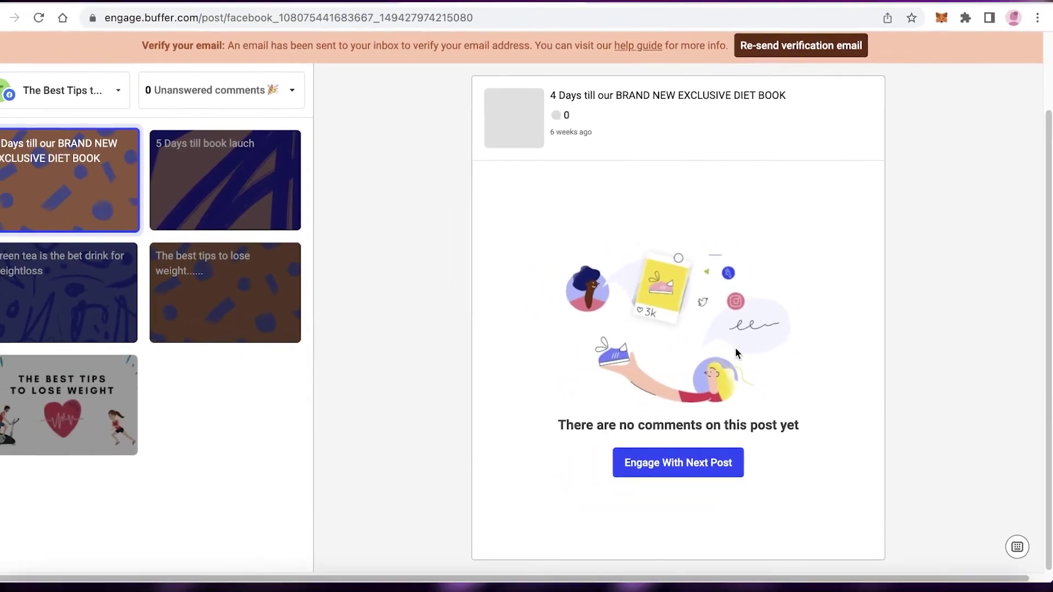
pyautogui.scroll(2, 735, 348)
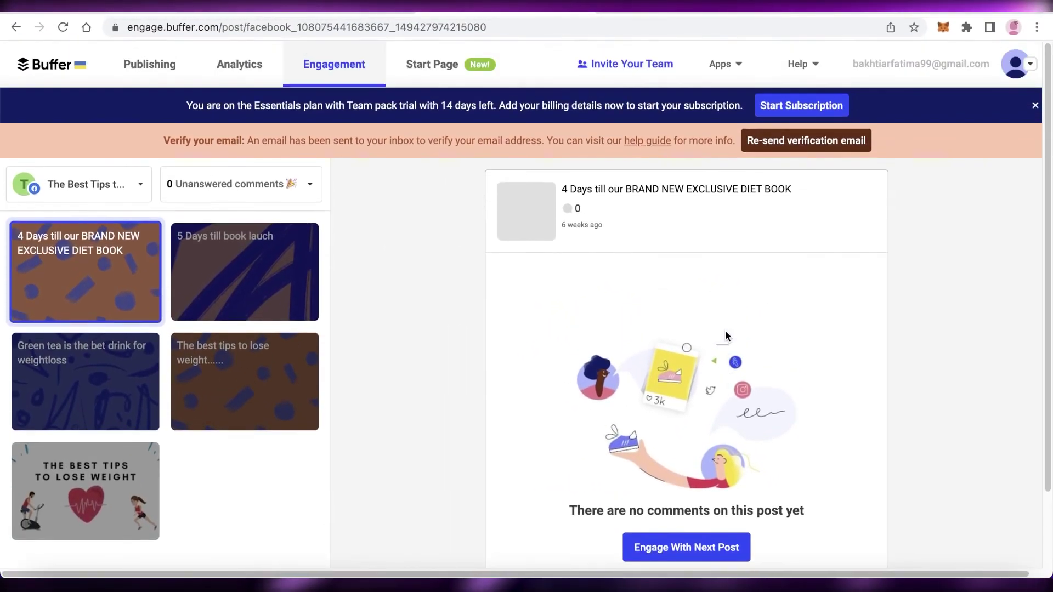
pyautogui.click(1034, 107)
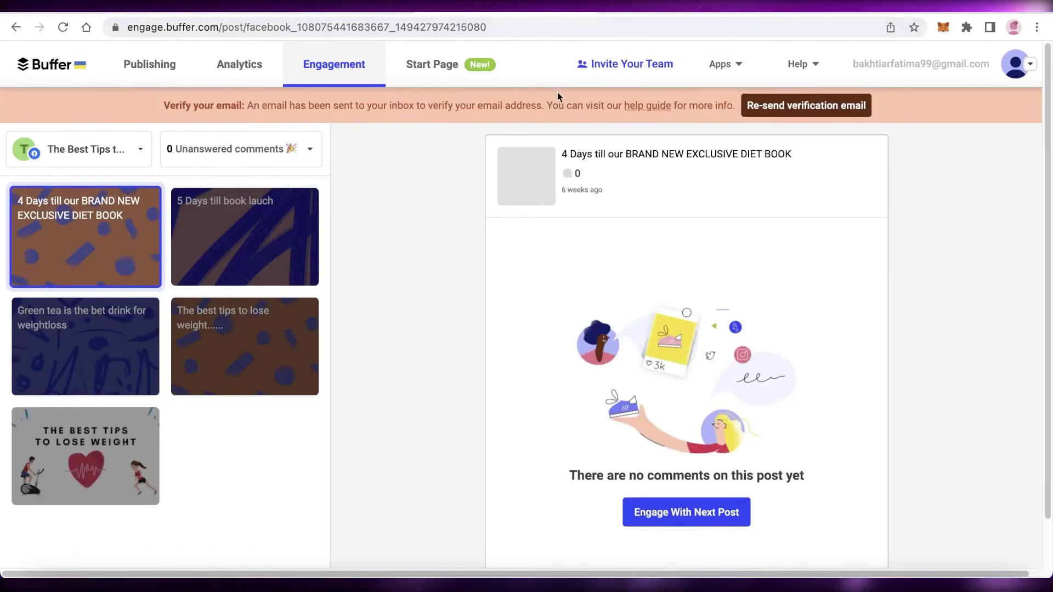
# Go to the buffer.com pricing page and compare the Free, Essentials, Team and Agency plan cards.
pyautogui.click(63, 67)
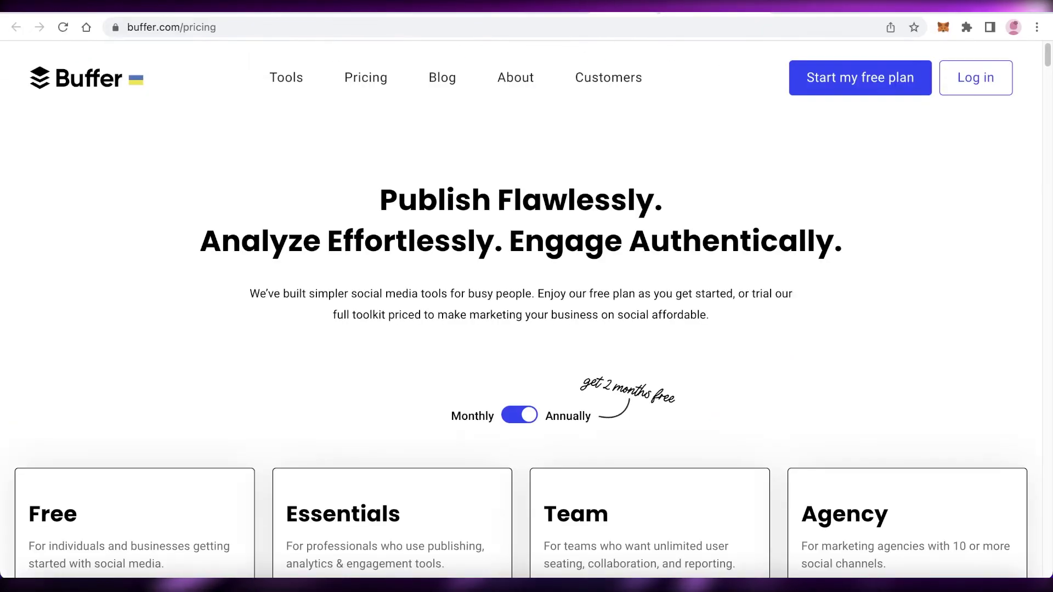
pyautogui.scroll(-10, 738, 196)
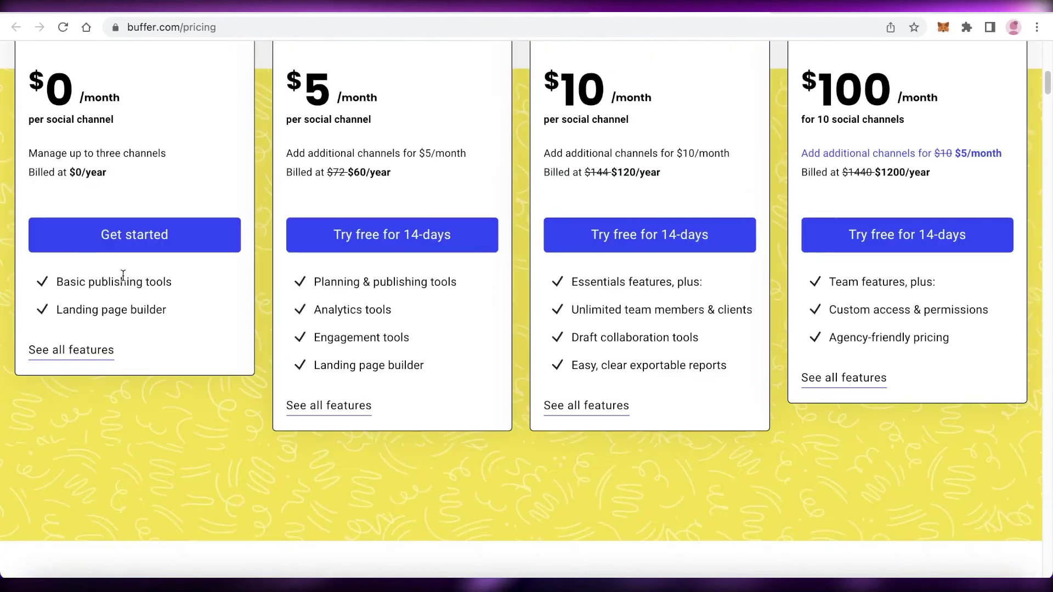
pyautogui.scroll(6, 120, 307)
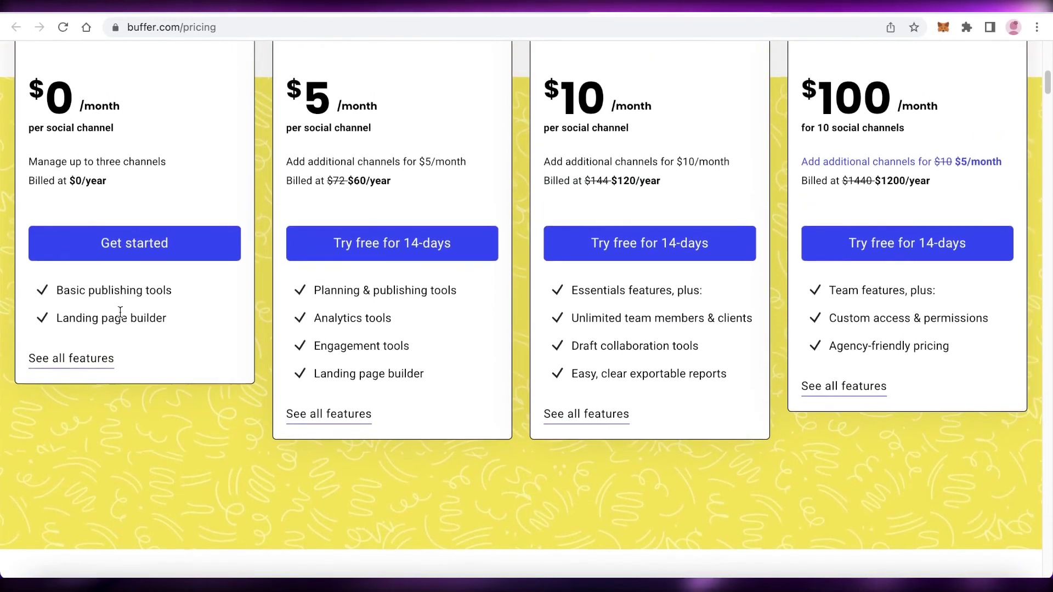
pyautogui.scroll(-4, 347, 293)
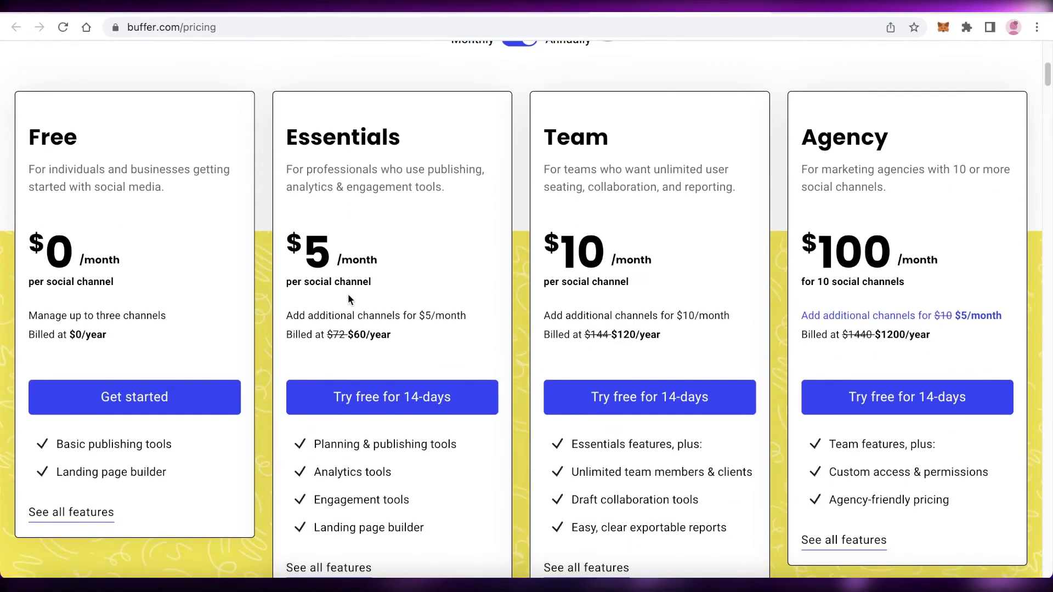
pyautogui.scroll(-1, 348, 299)
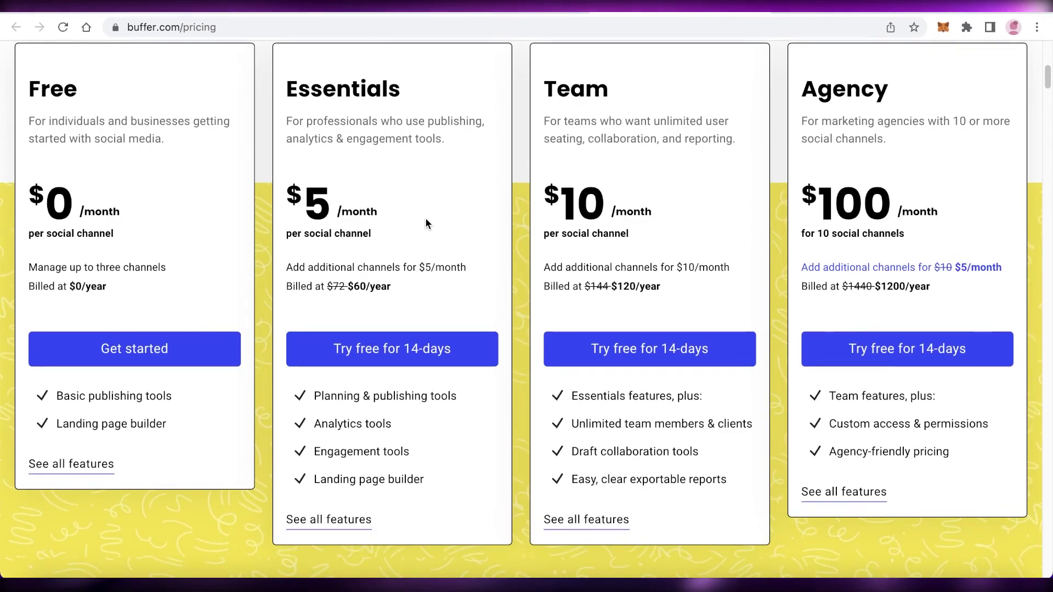
pyautogui.scroll(3, 425, 217)
pyautogui.scroll(-5, 436, 219)
pyautogui.scroll(2, 675, 221)
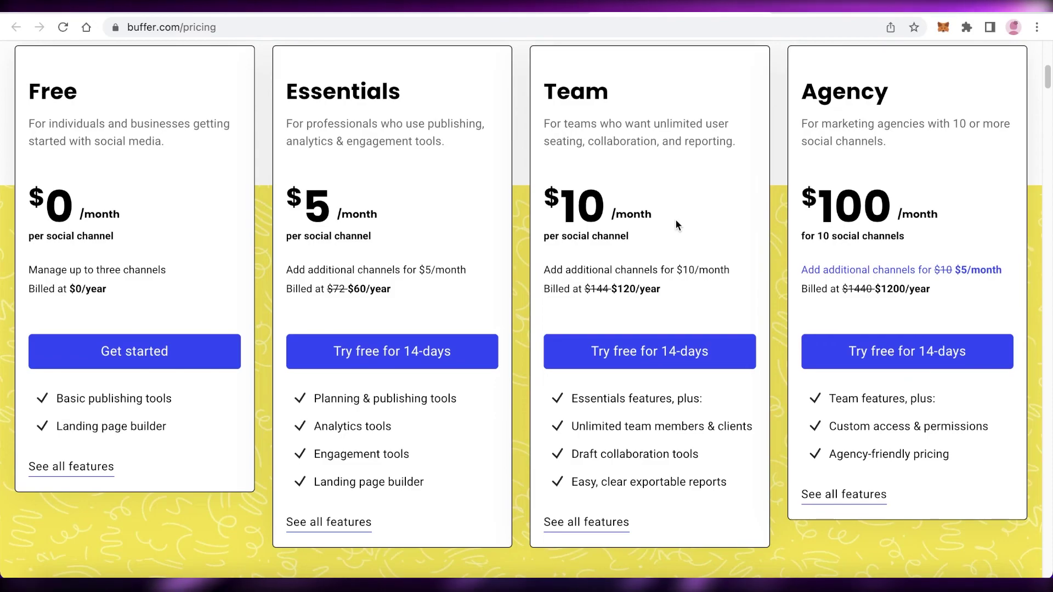
pyautogui.scroll(2, 676, 222)
pyautogui.scroll(-2, 907, 213)
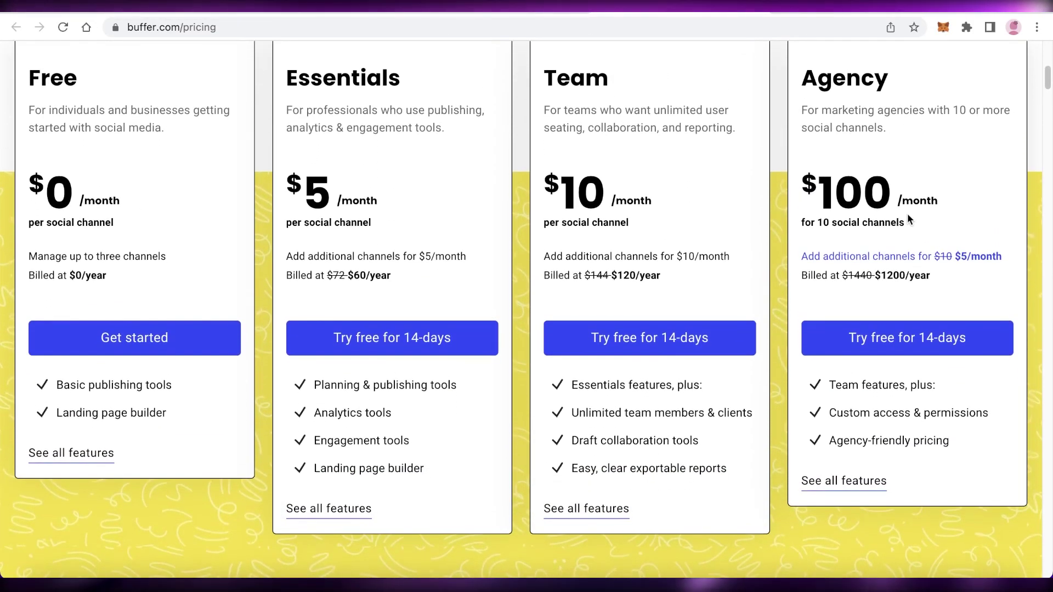
pyautogui.scroll(-3, 907, 218)
pyautogui.scroll(-5, 904, 219)
pyautogui.scroll(5, 877, 224)
pyautogui.scroll(-6, 854, 224)
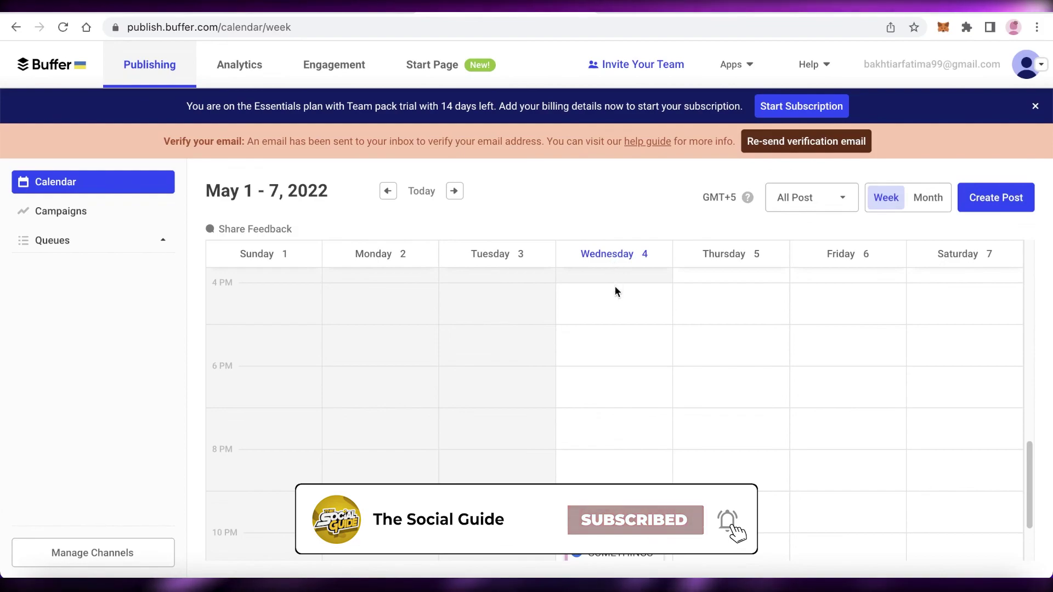
pyautogui.moveTo(625, 343)
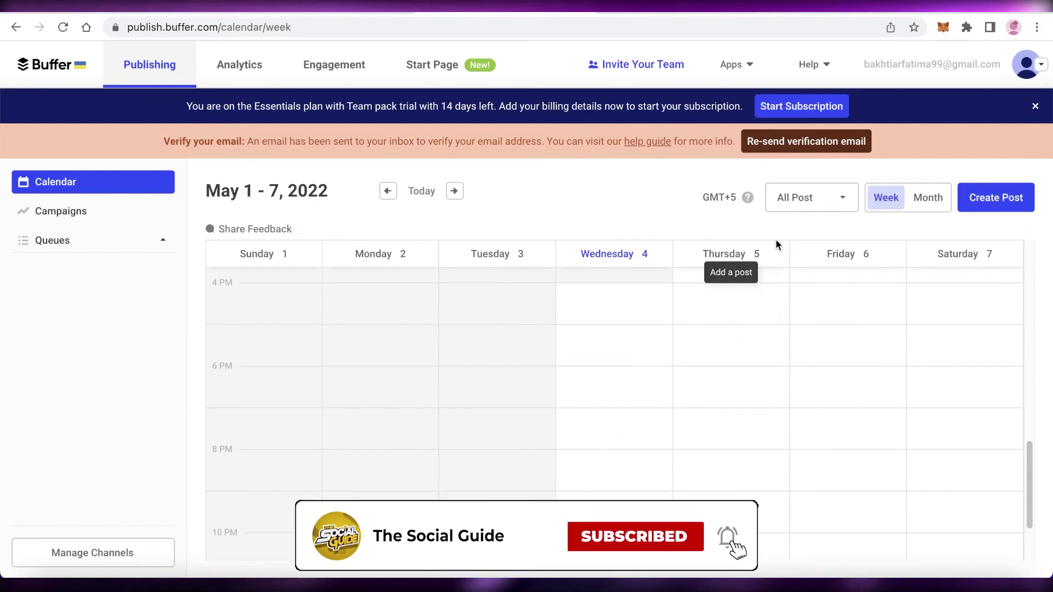